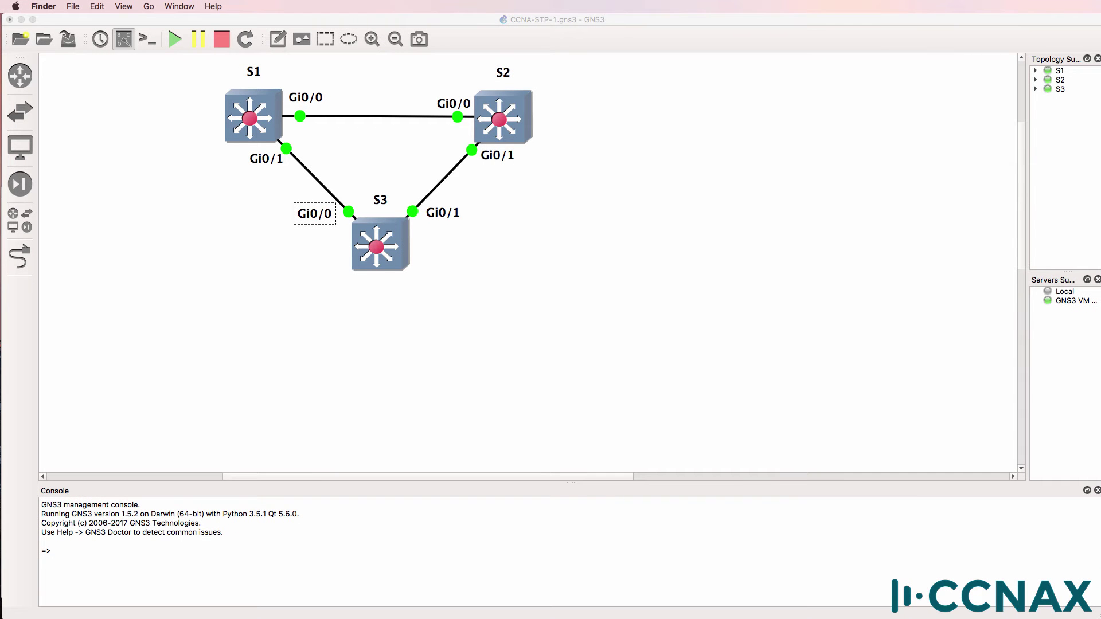
Switch to the Terminal console of S1, enter privileged mode and run "sh spanning-tree"
left_click(826, 110)
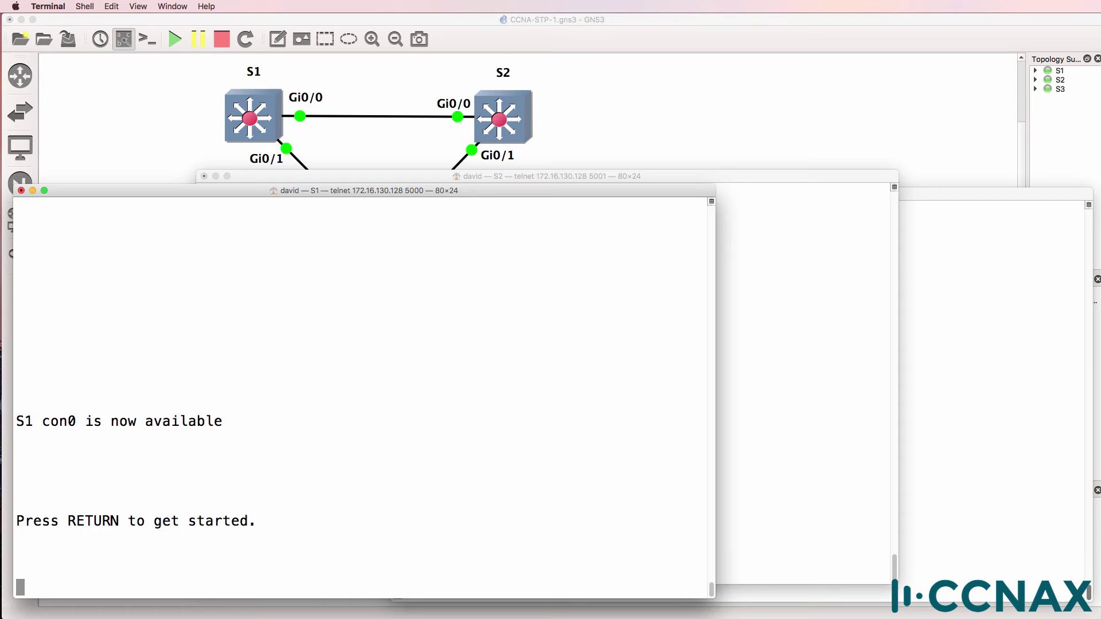
key("Return")
type("en")
key("Return")
type("sh spw")
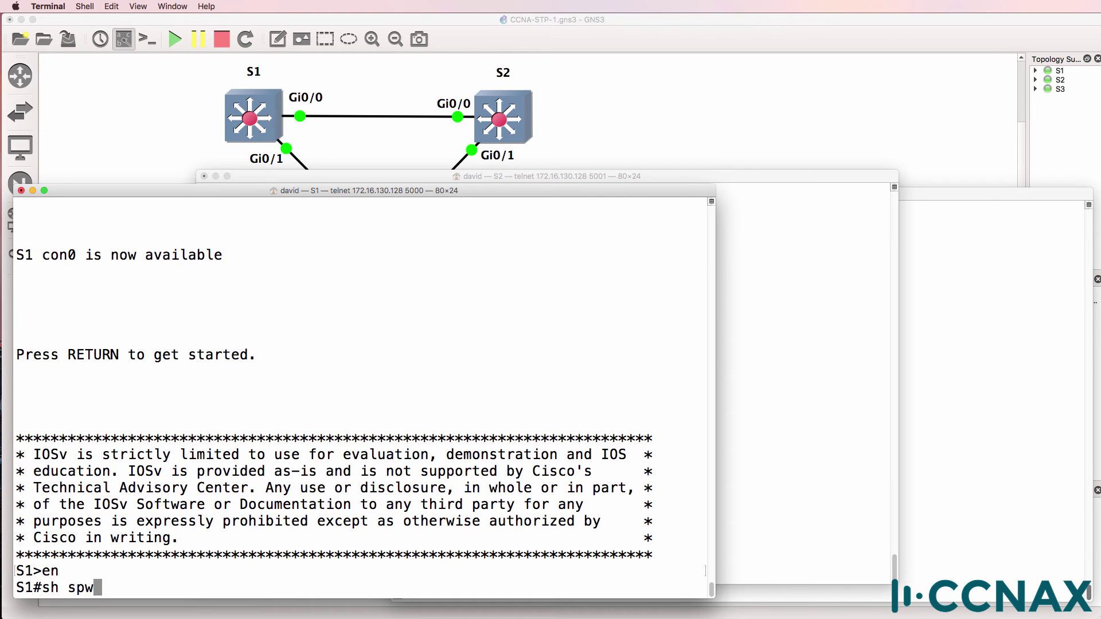
key("BackSpace")
type("an")
key("Tab")
key("Return")
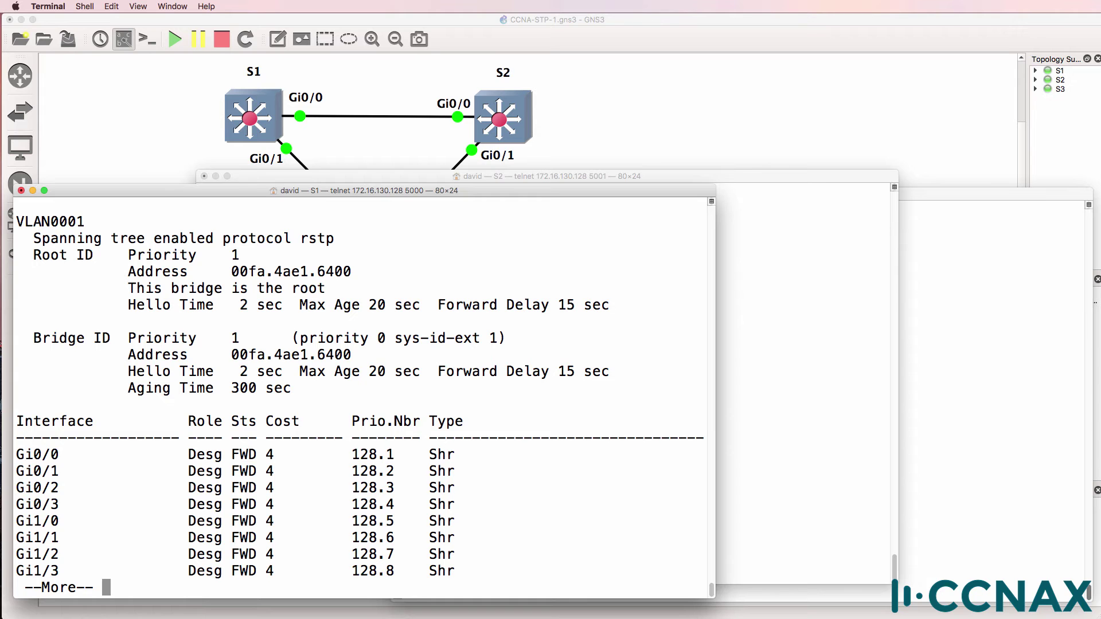
Examine S1's VLAN0001 spanning-tree output: protocol, root ID priority and address, root status, and interface roles and states
scroll(257, 222, "up", 2)
left_click_drag(192, 223, 42, 224)
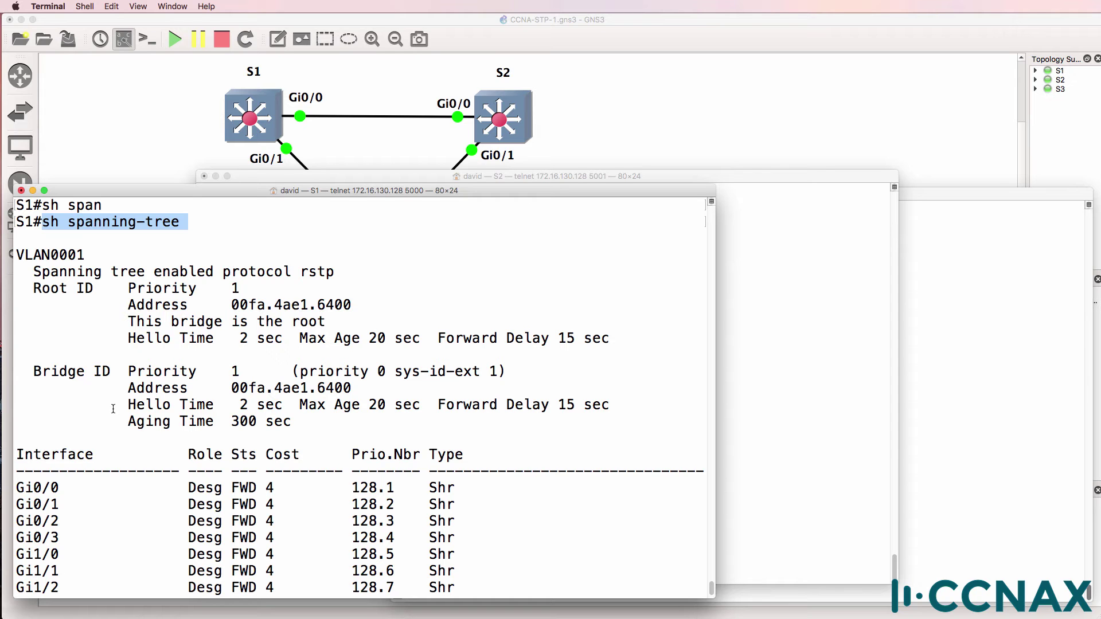
left_click_drag(88, 255, 15, 257)
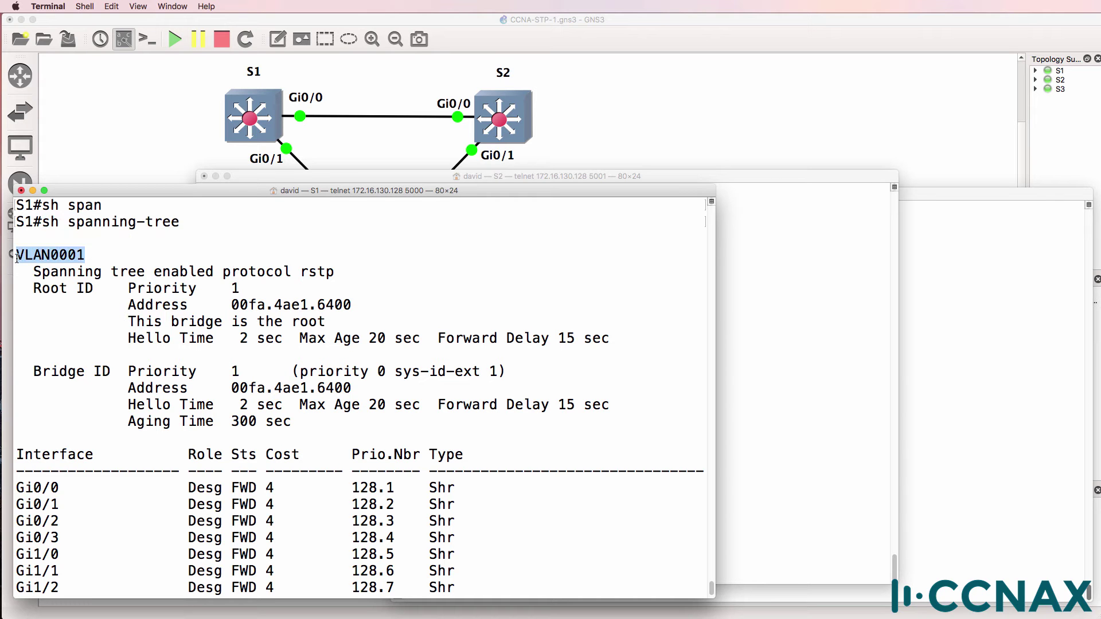
left_click_drag(301, 272, 356, 266)
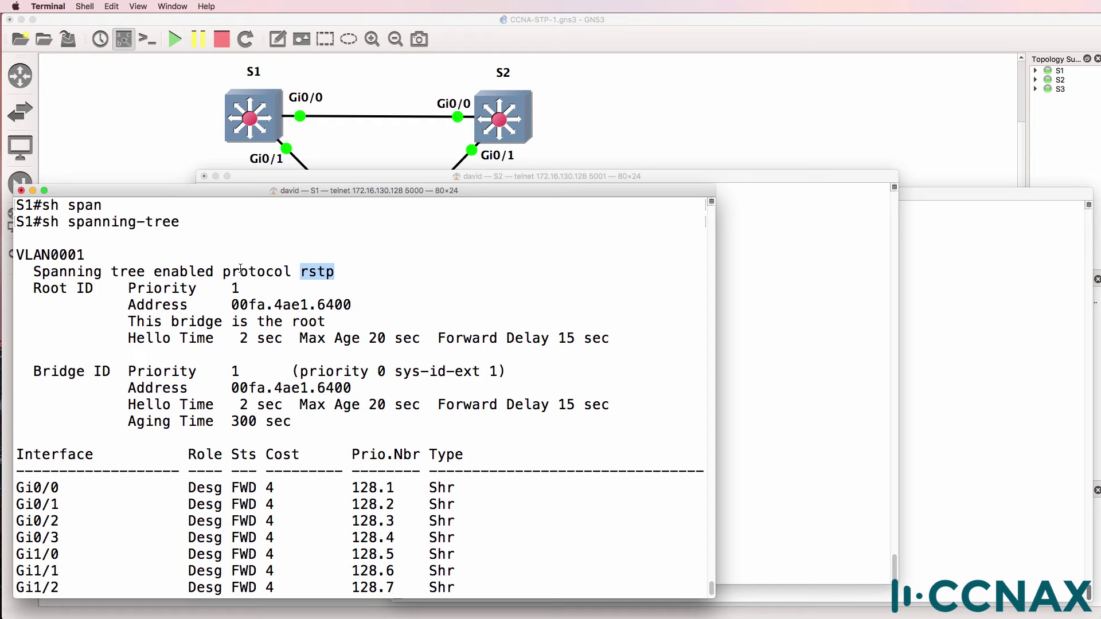
left_click_drag(26, 288, 247, 285)
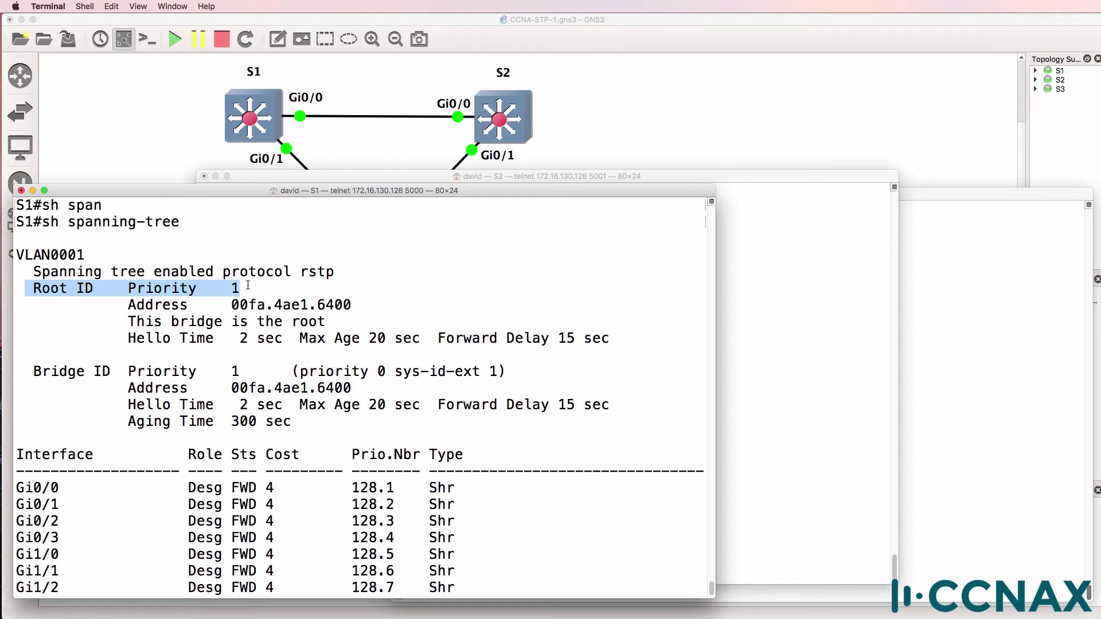
left_click_drag(121, 305, 392, 301)
left_click_drag(128, 322, 399, 321)
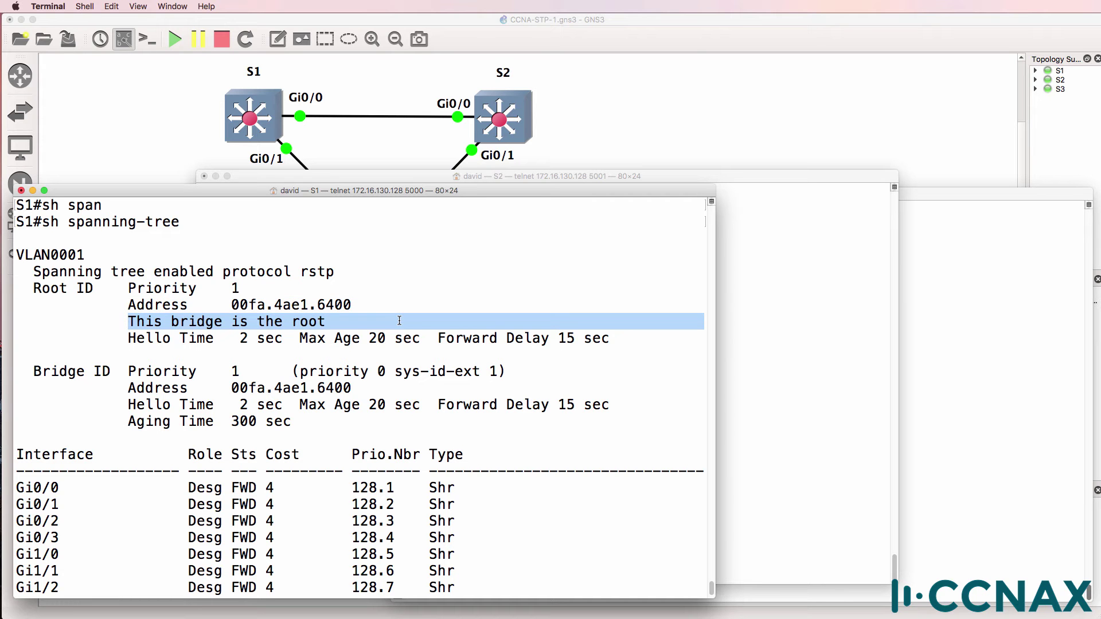
left_click_drag(15, 487, 508, 585)
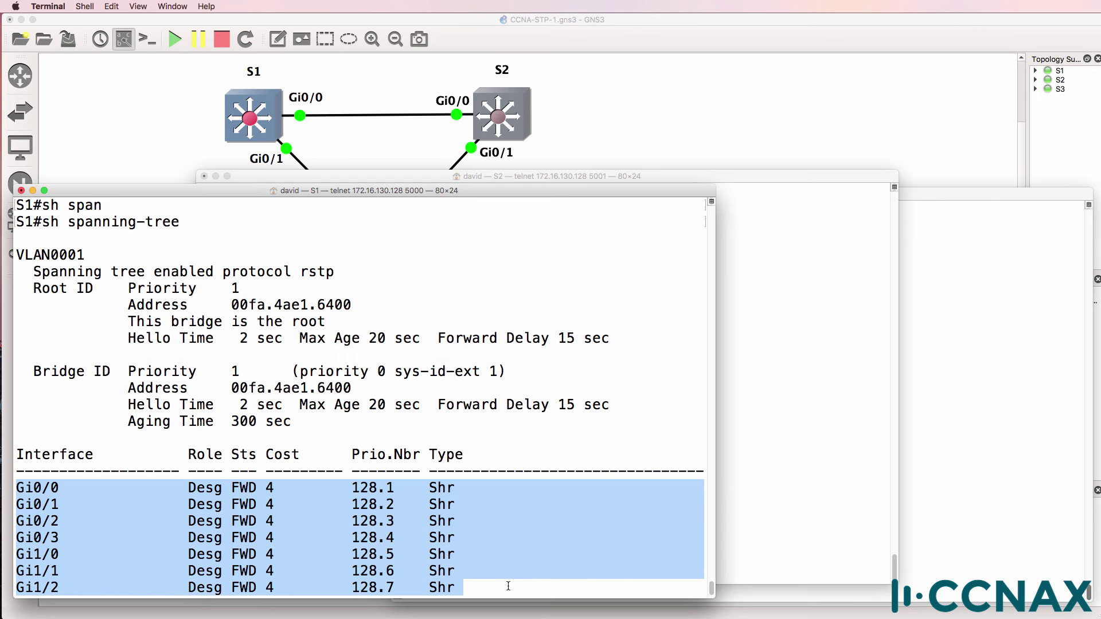
left_click_drag(185, 489, 221, 490)
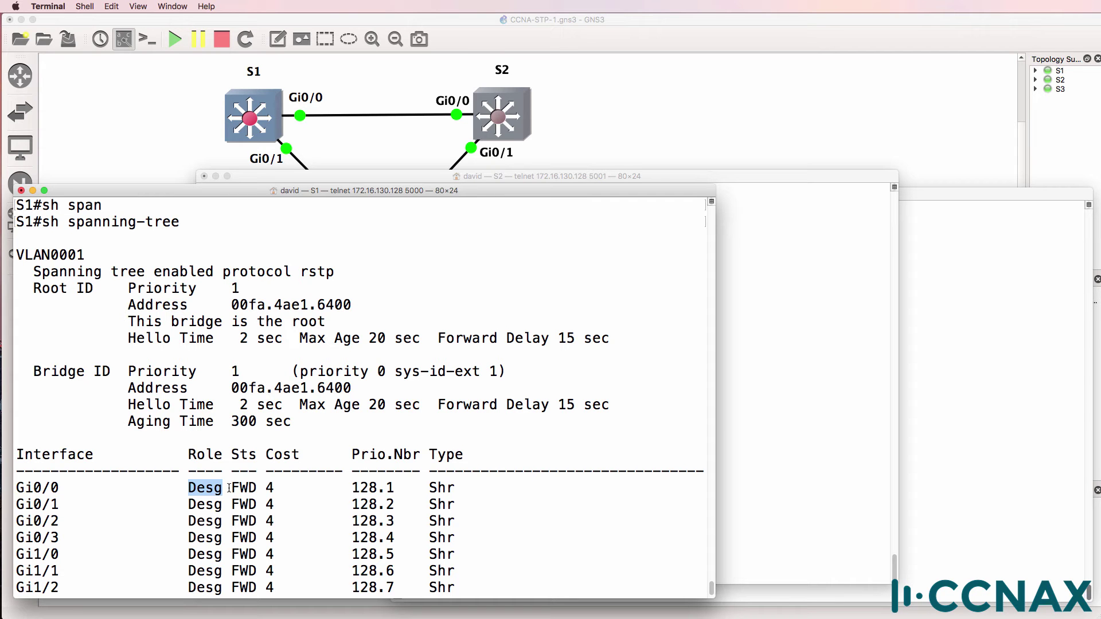
left_click_drag(231, 488, 258, 487)
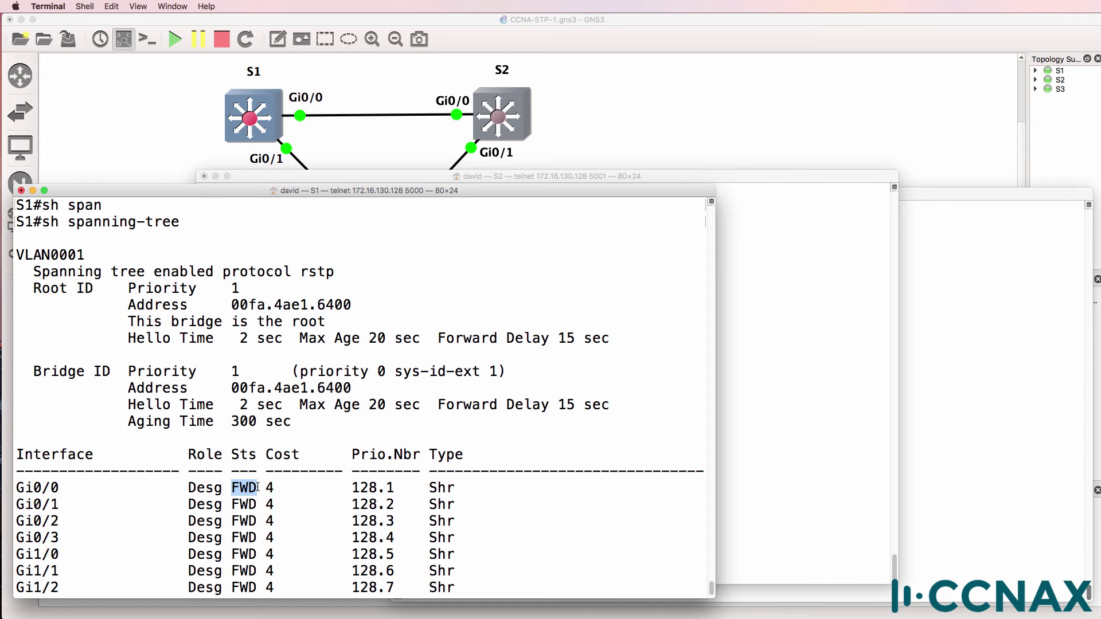
left_click_drag(19, 487, 475, 502)
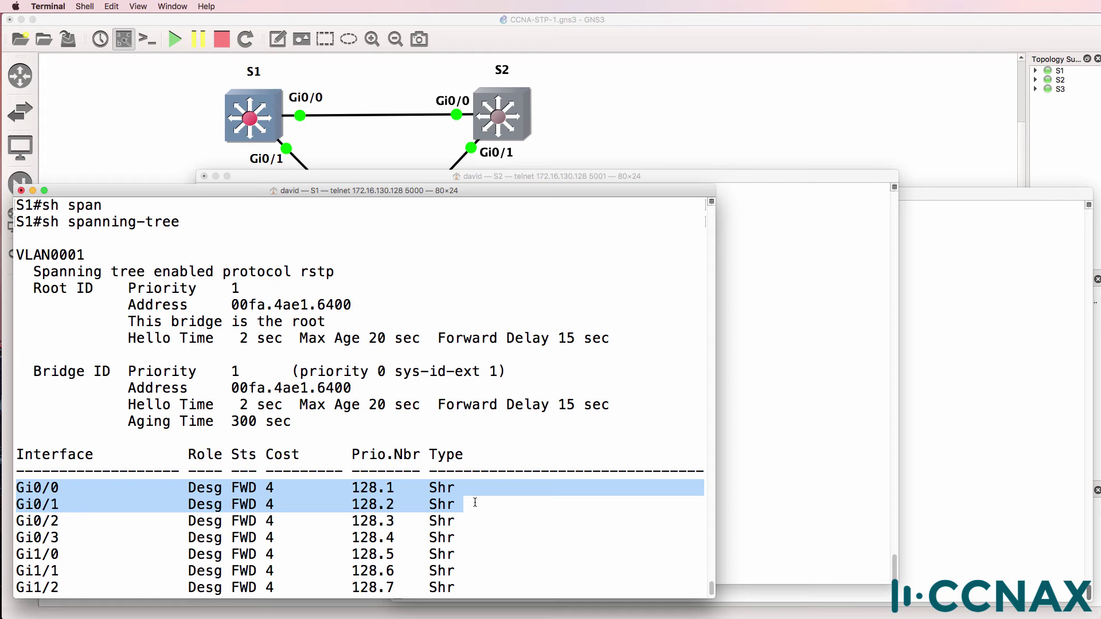
Page through the remaining interface entries of S1's spanning-tree output until the prompt returns
key("Return")
key("Return")
key("Return")
key("Return")
key("Return")
key("Return")
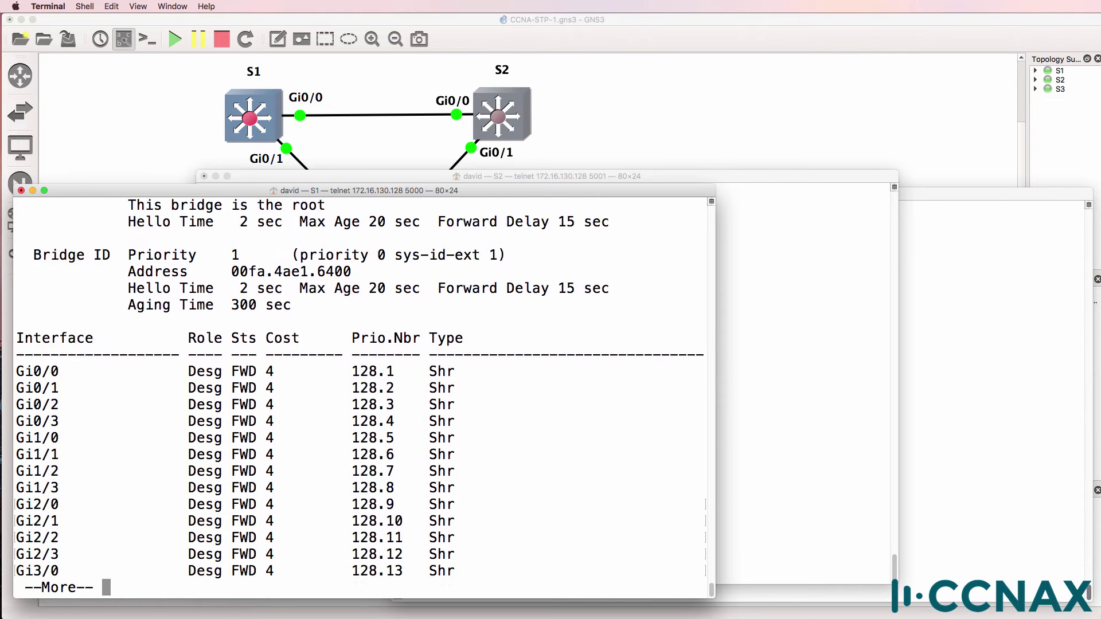
key("Return")
key("Return")
key("Return")
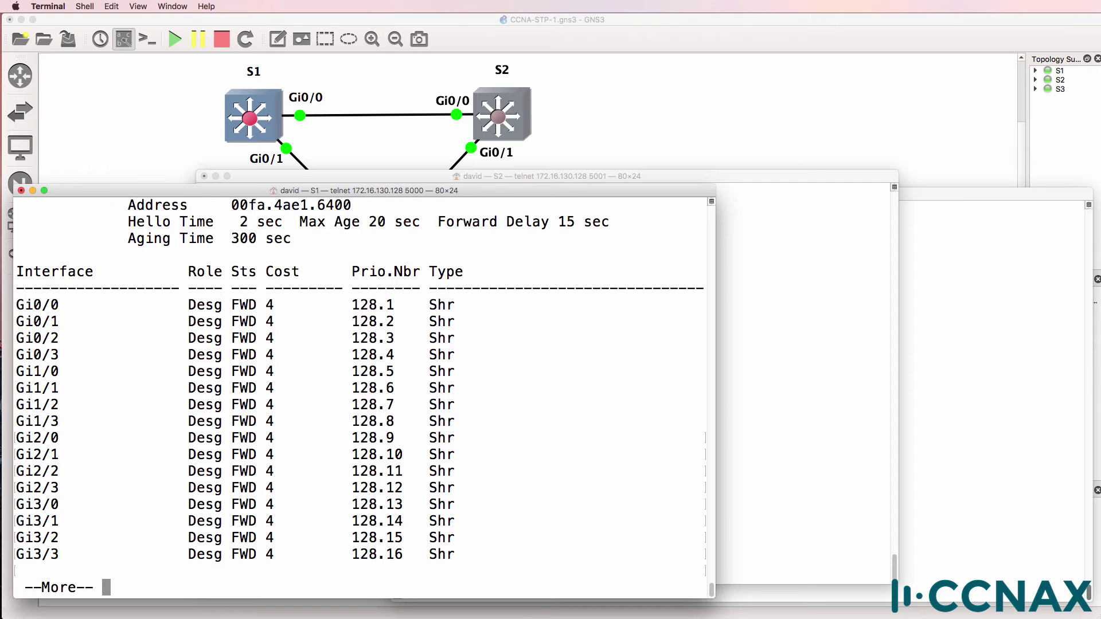
key("Return")
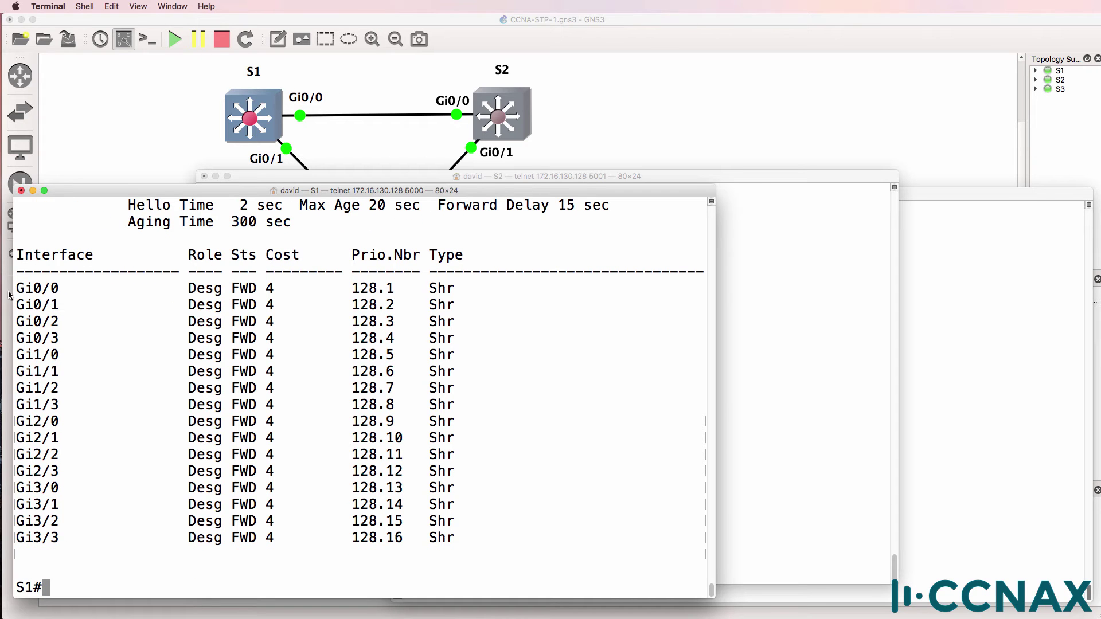
In the GNS3 topology, add a text note reading "ROOT" and place it beside switch S1
left_click(208, 90)
left_click(167, 83)
type("ROOT")
left_click(174, 92)
left_click_drag(174, 93, 192, 98)
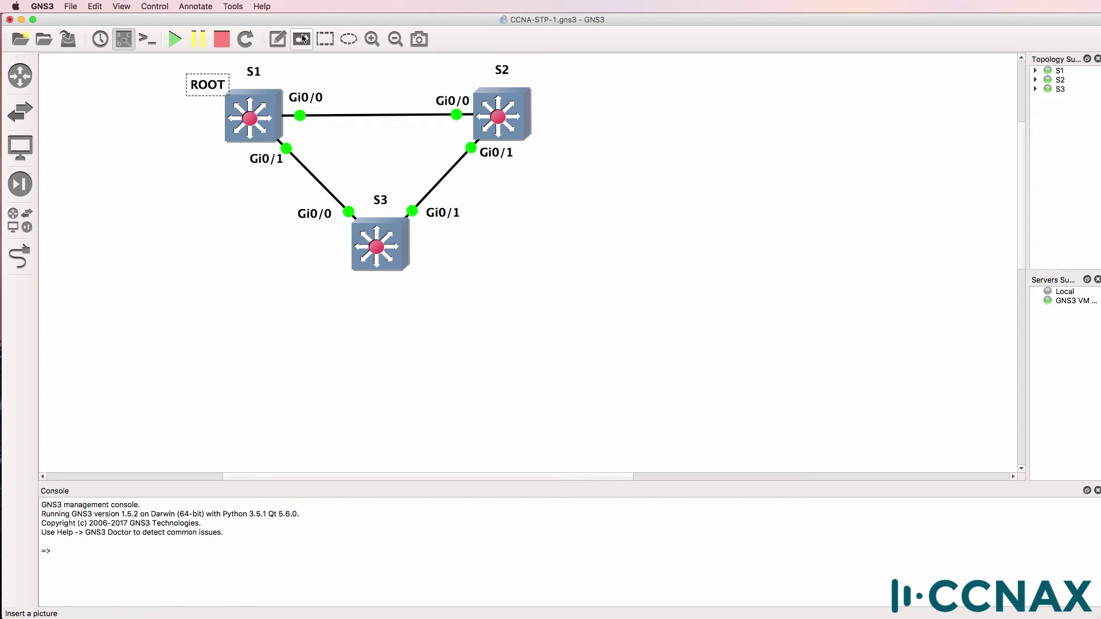
Add a text note reading "Forward" above S1's Gi0/0 port label
left_click(291, 79)
type("Forward")
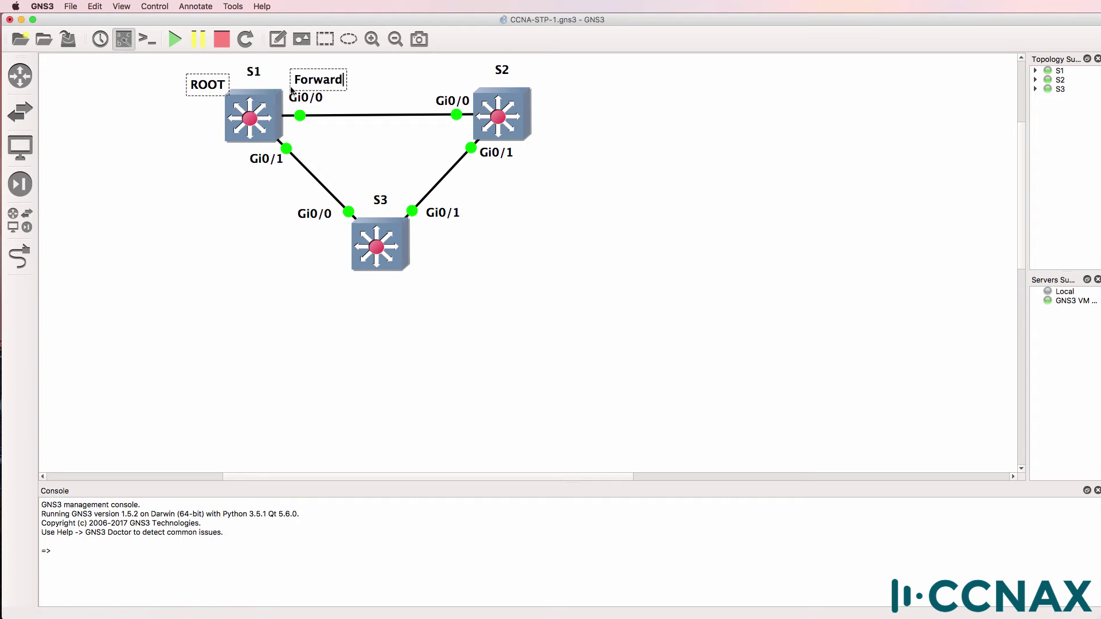
left_click(315, 127)
left_click_drag(304, 80, 264, 182)
right_click(300, 80)
left_click(324, 85)
left_click(194, 236)
Return to the Terminal console of S1, run "show spanning-tree" again and view the full output for VLAN0001
key("super+Tab")
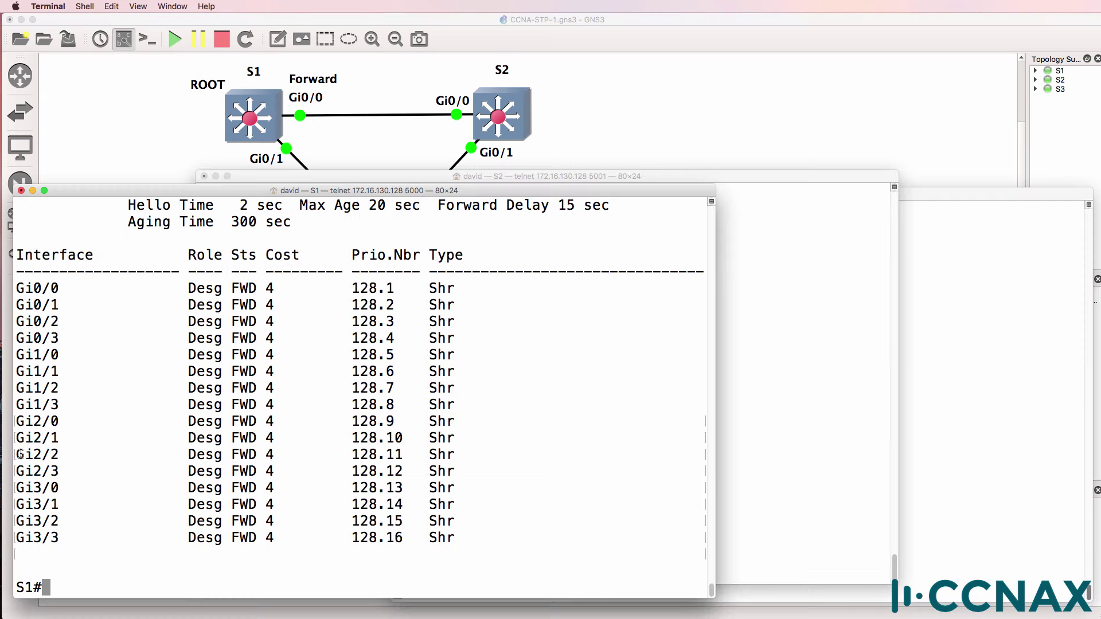
type("show sp")
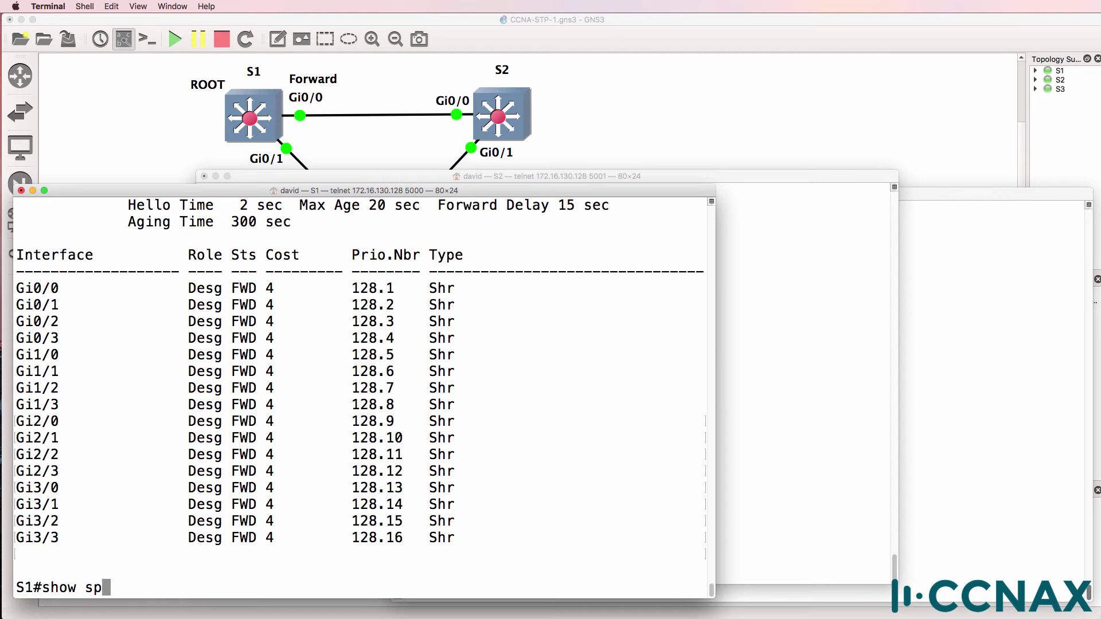
key("Tab")
key("Return")
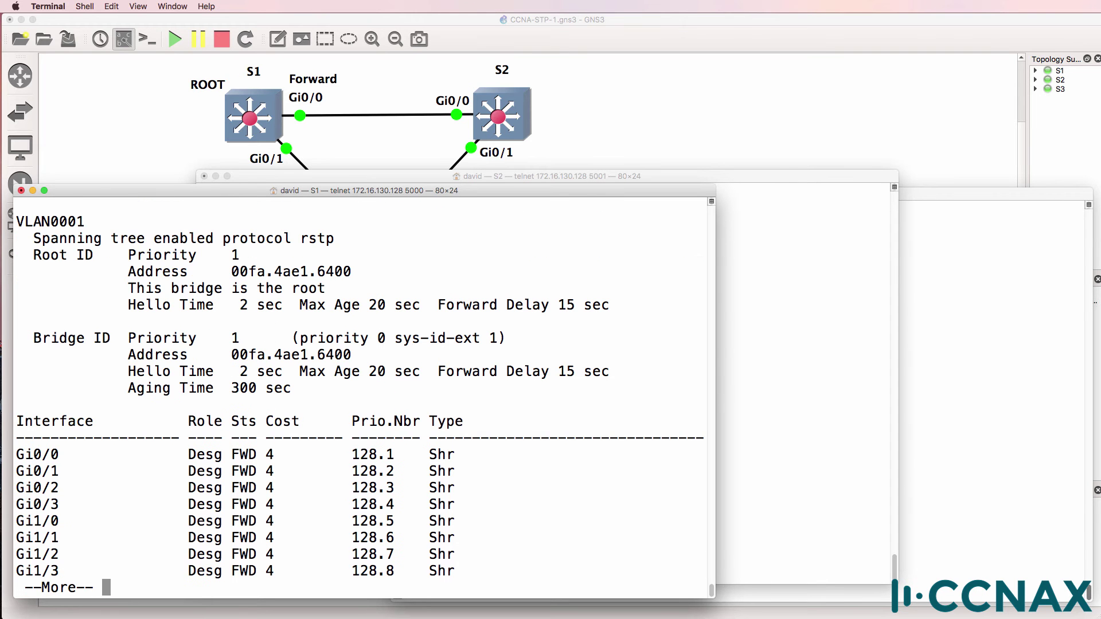
left_click_drag(86, 222, 16, 221)
key("space")
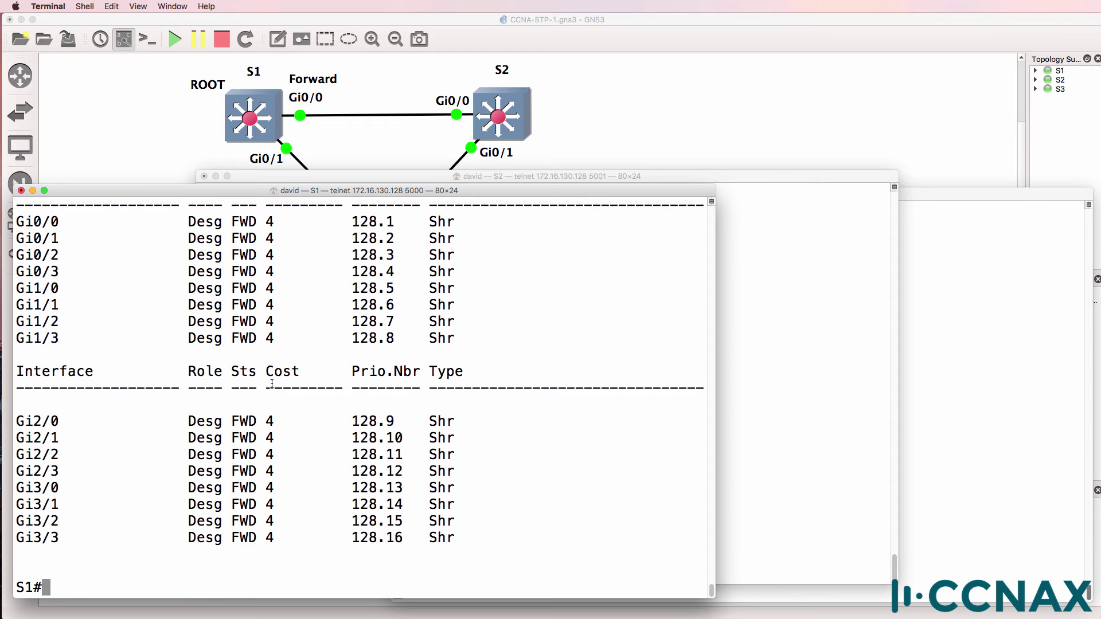
Run "sh vlan" on S1 and examine the ports in VLAN 1 and the default VLANs 1002 to 1005
type("sh vlan")
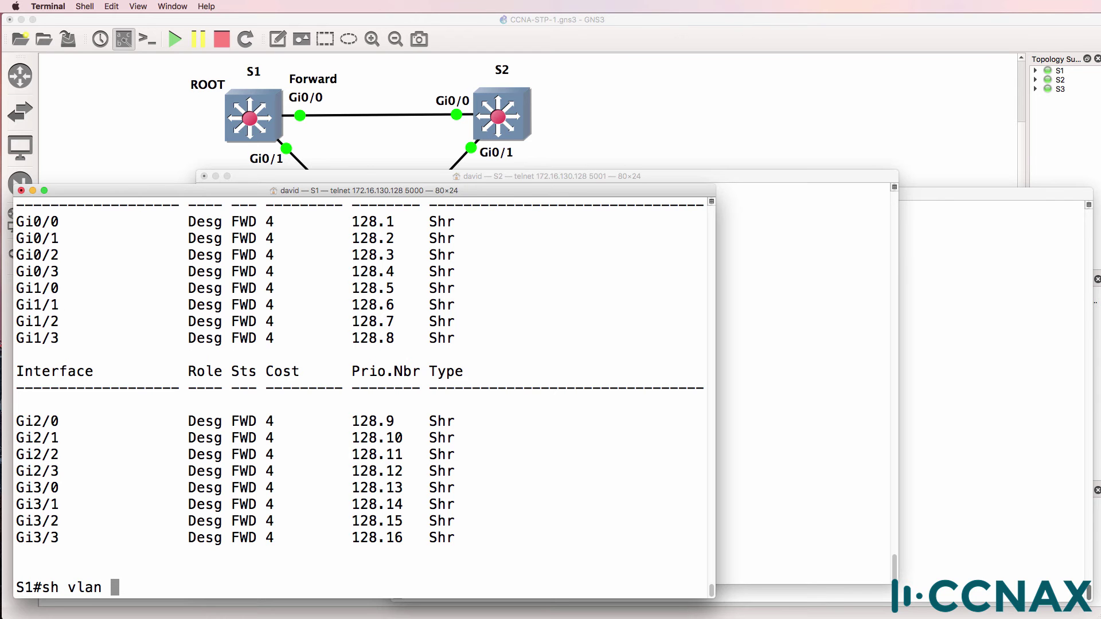
key("Return")
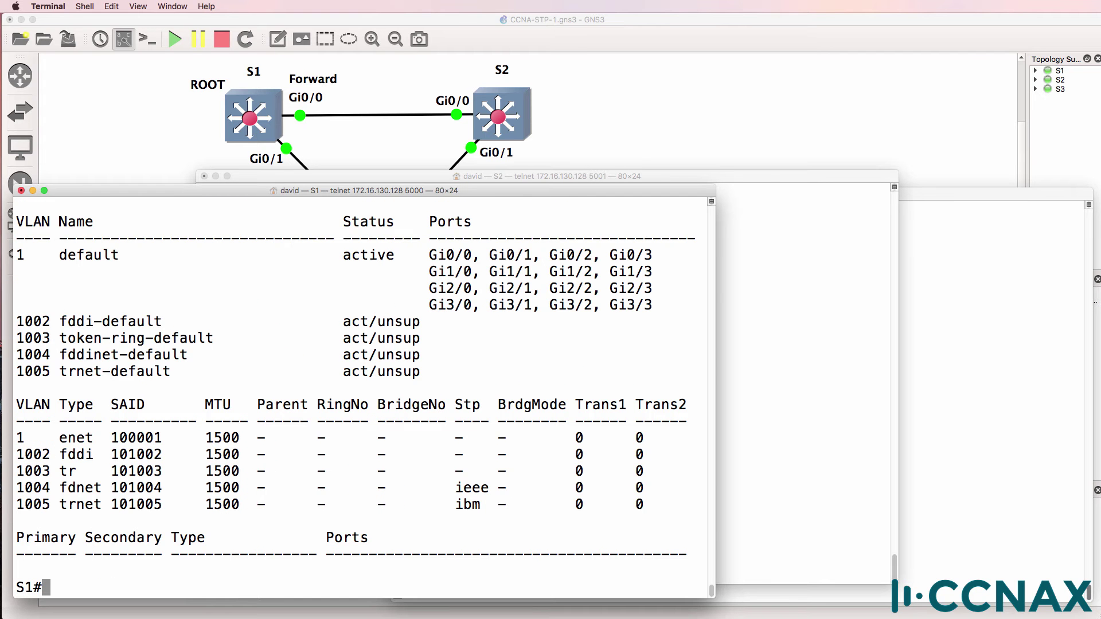
left_click_drag(18, 249, 800, 313)
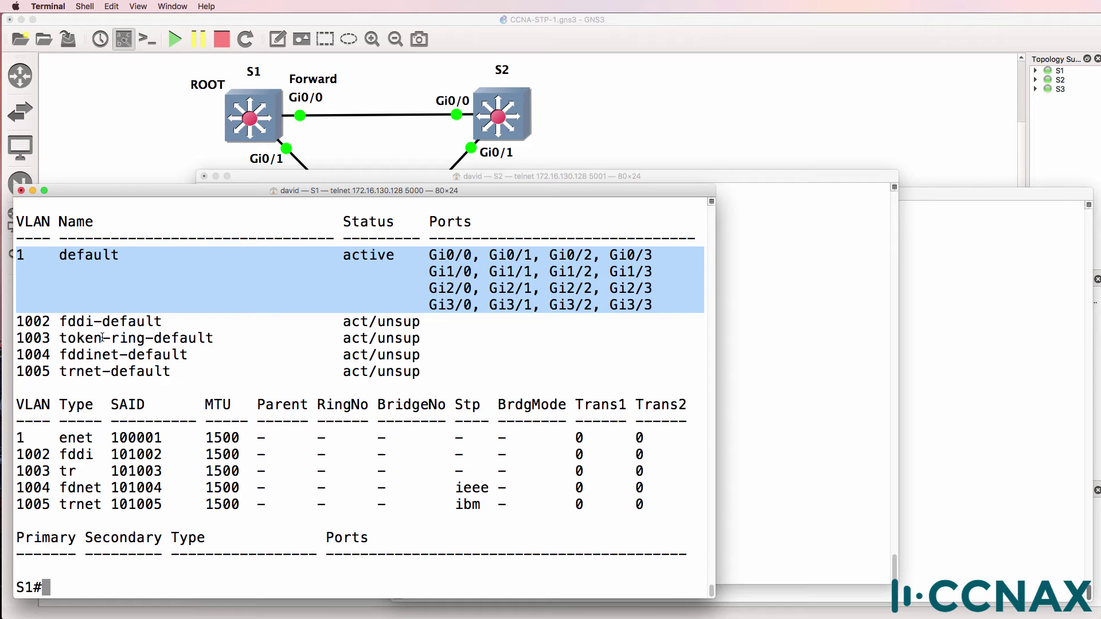
left_click_drag(17, 320, 467, 365)
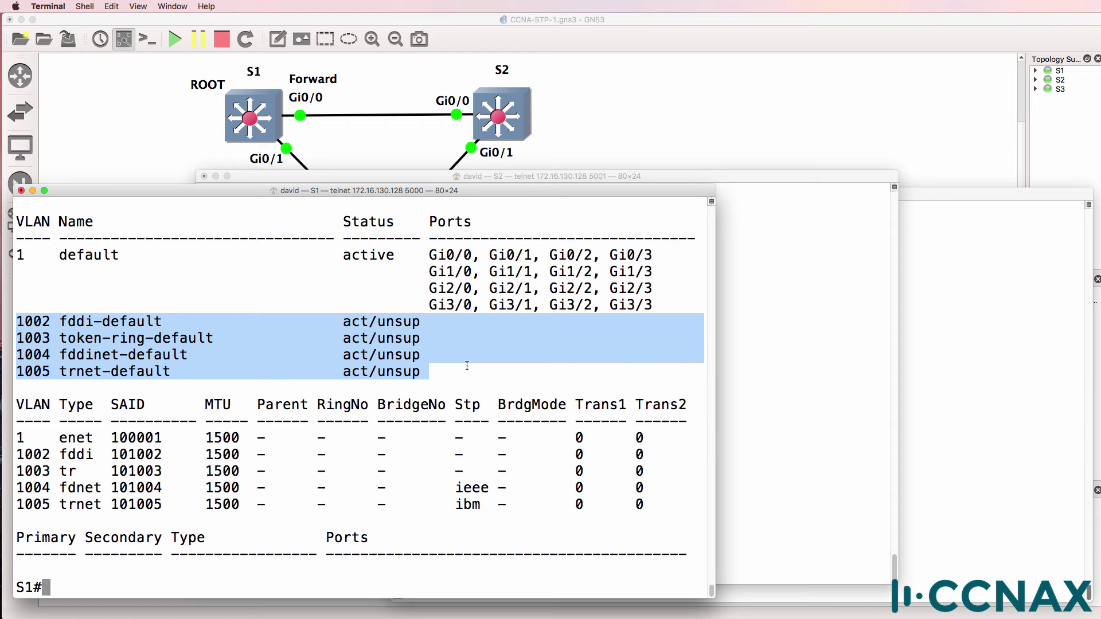
Check the available spanning-tree show options on S1 and run "show spanning-tree vlan 1 summary"
type("show spa")
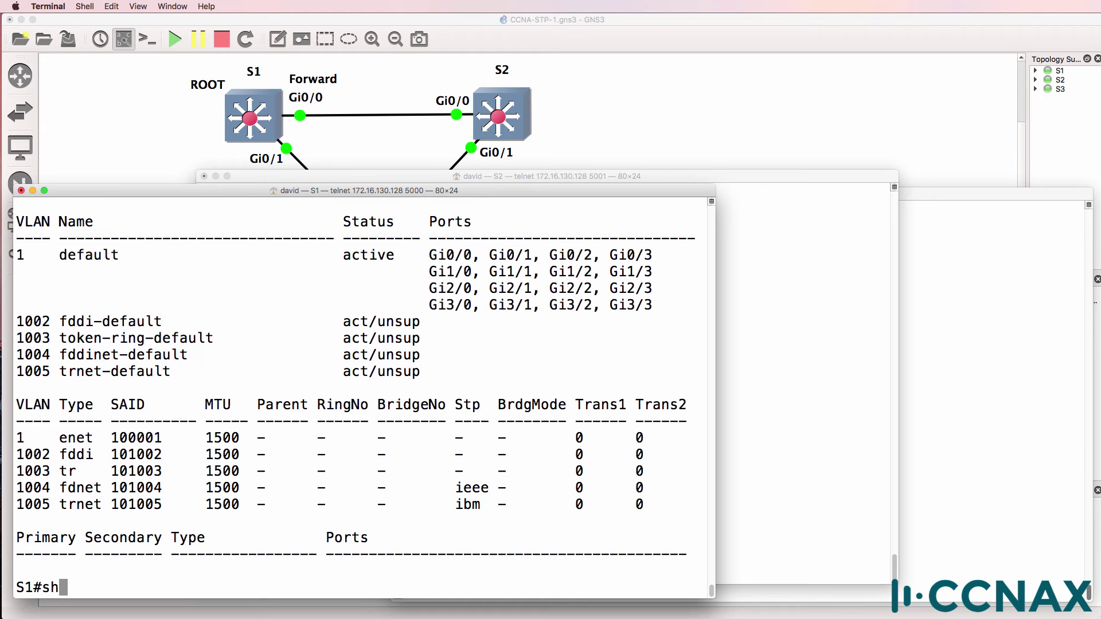
key("Tab")
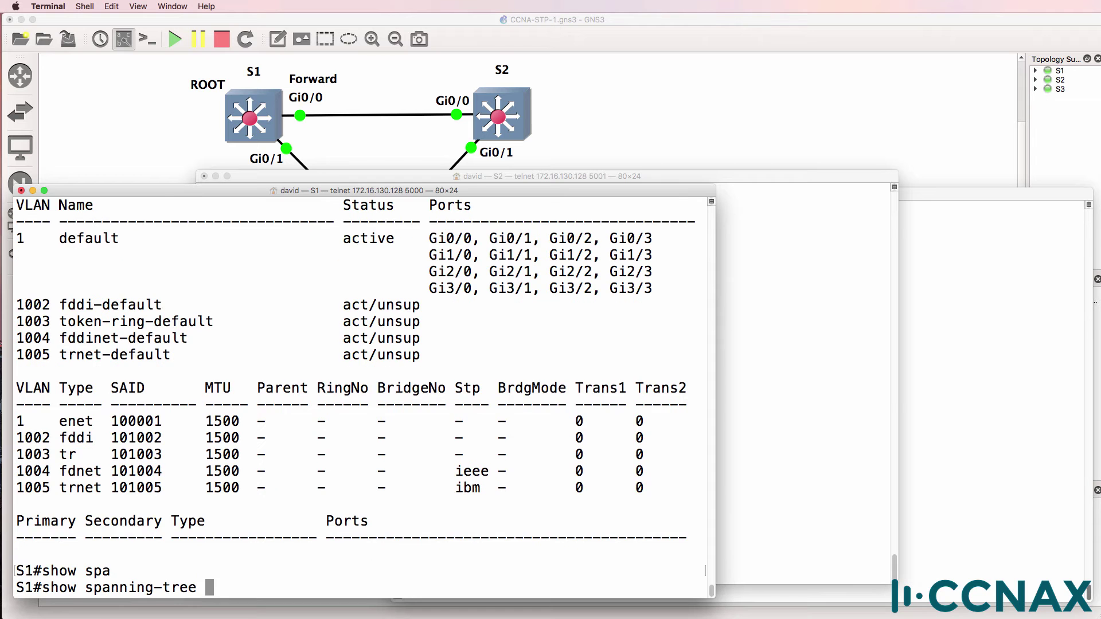
type("?vlan ?")
type("1 su")
key("Tab")
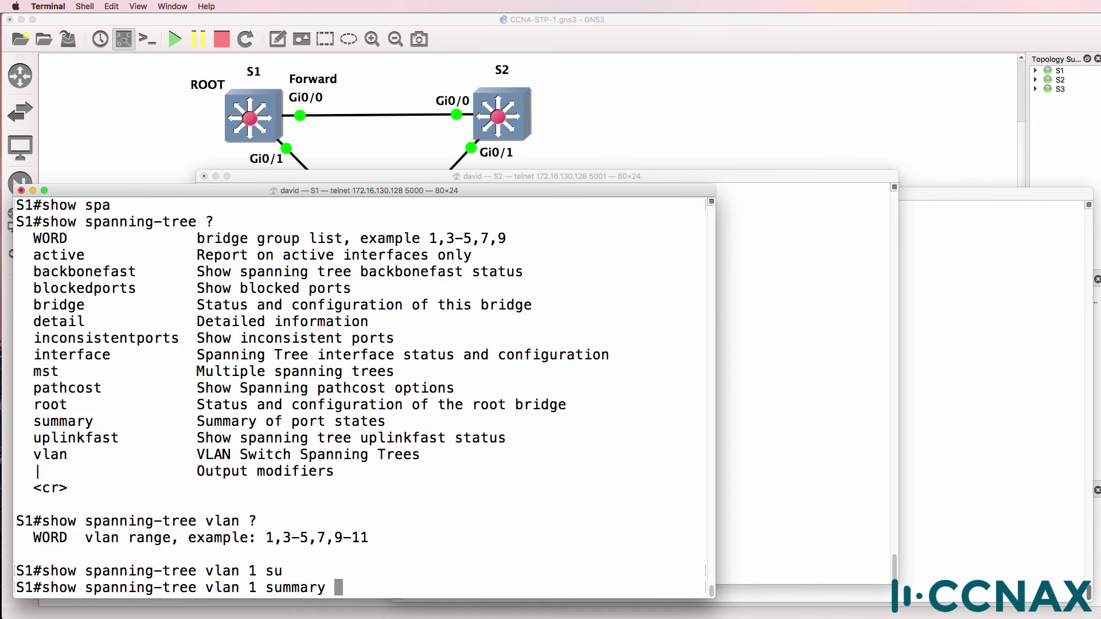
key("Return")
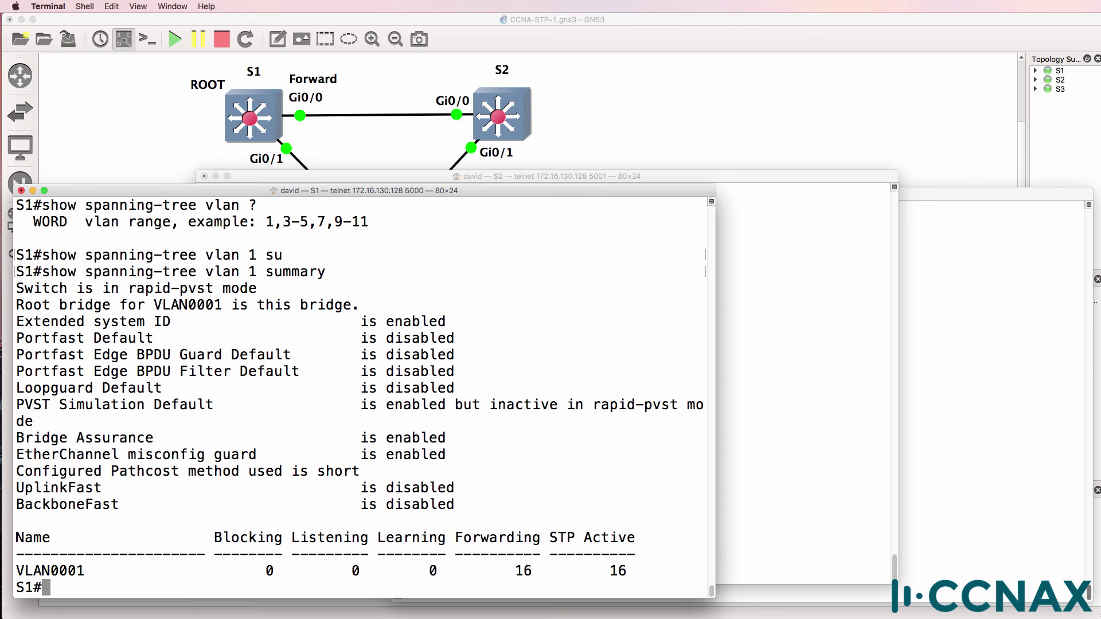
Examine the root bridge line and the blocking and forwarding port counts in S1's VLAN 1 summary
left_click_drag(18, 304, 396, 306)
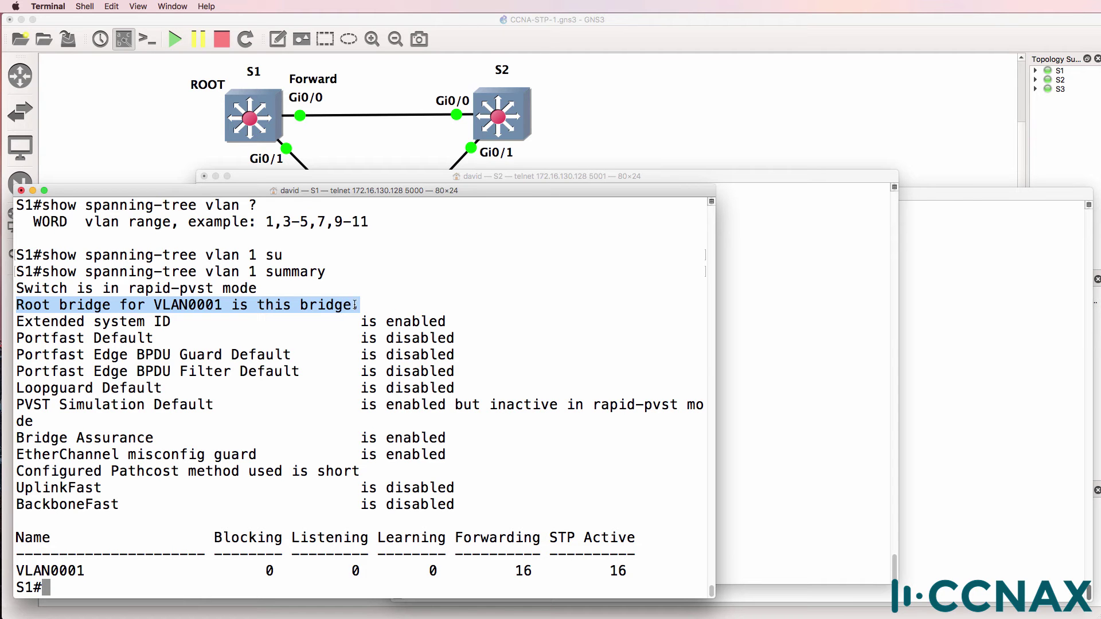
left_click(290, 311)
left_click_drag(294, 308, 382, 303)
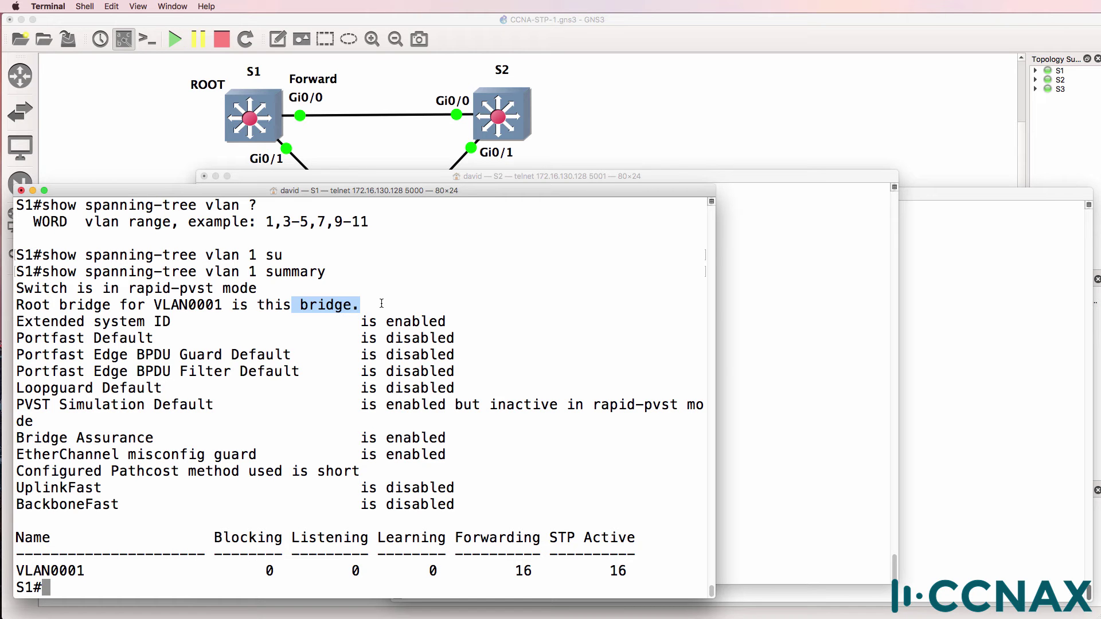
left_click_drag(111, 305, 16, 307)
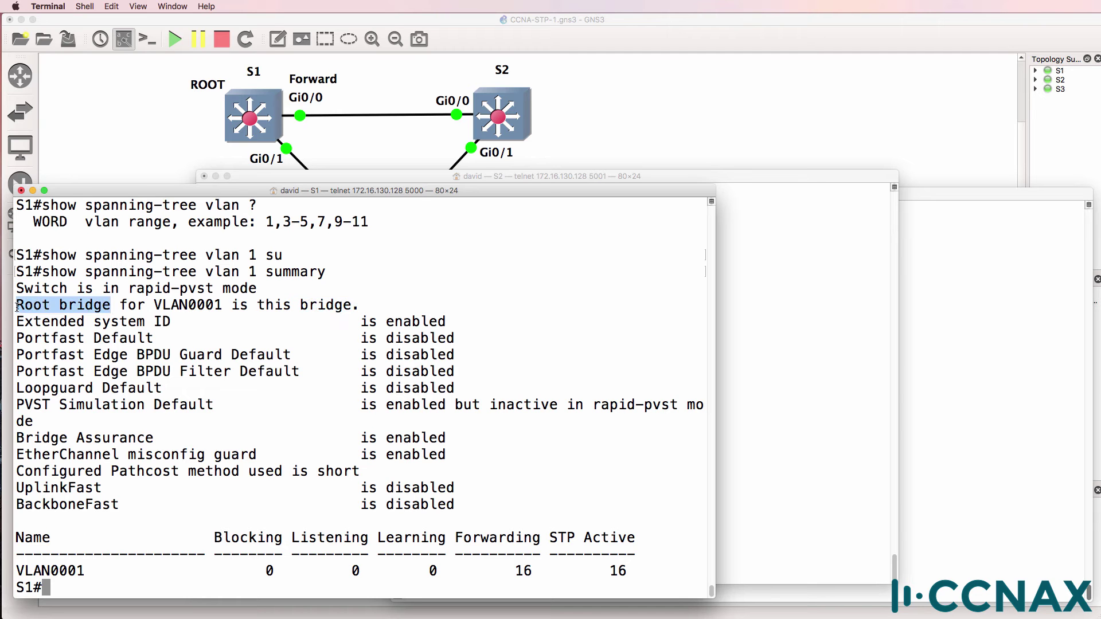
left_click_drag(247, 560, 283, 568)
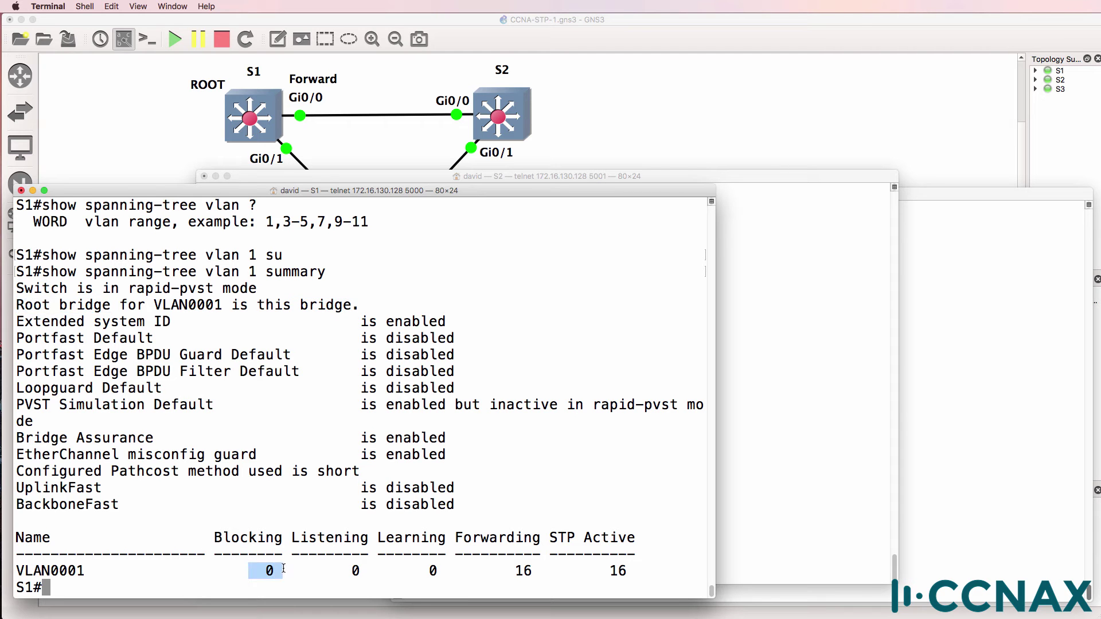
left_click_drag(514, 565, 530, 571)
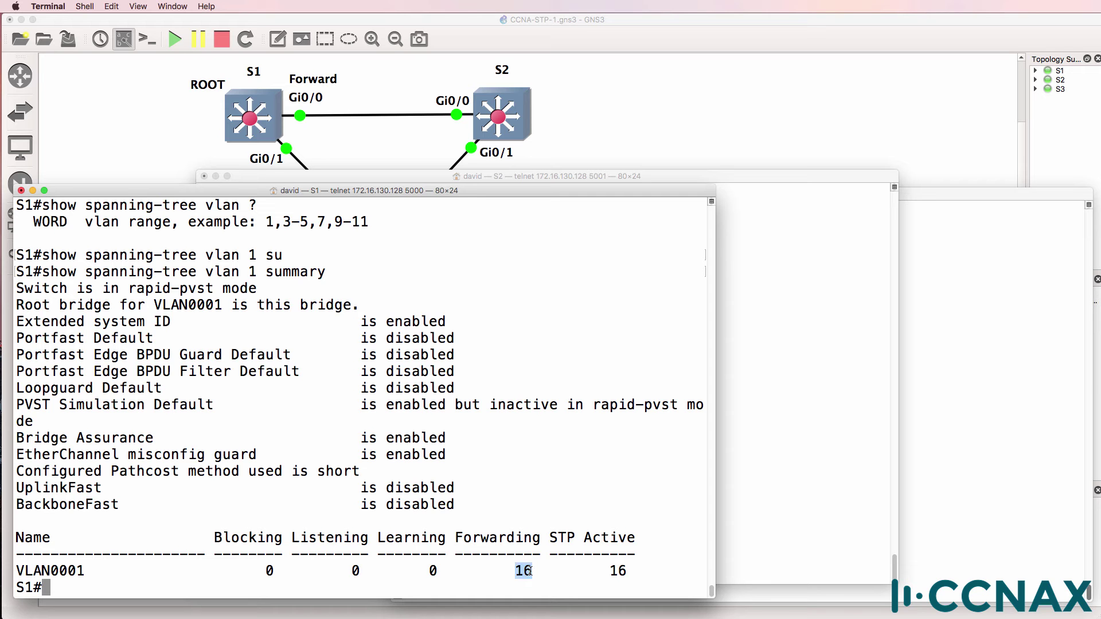
Switch to the S2 console, enter privileged EXEC mode and run "sh spa" to show its spanning-tree details
left_click(599, 176)
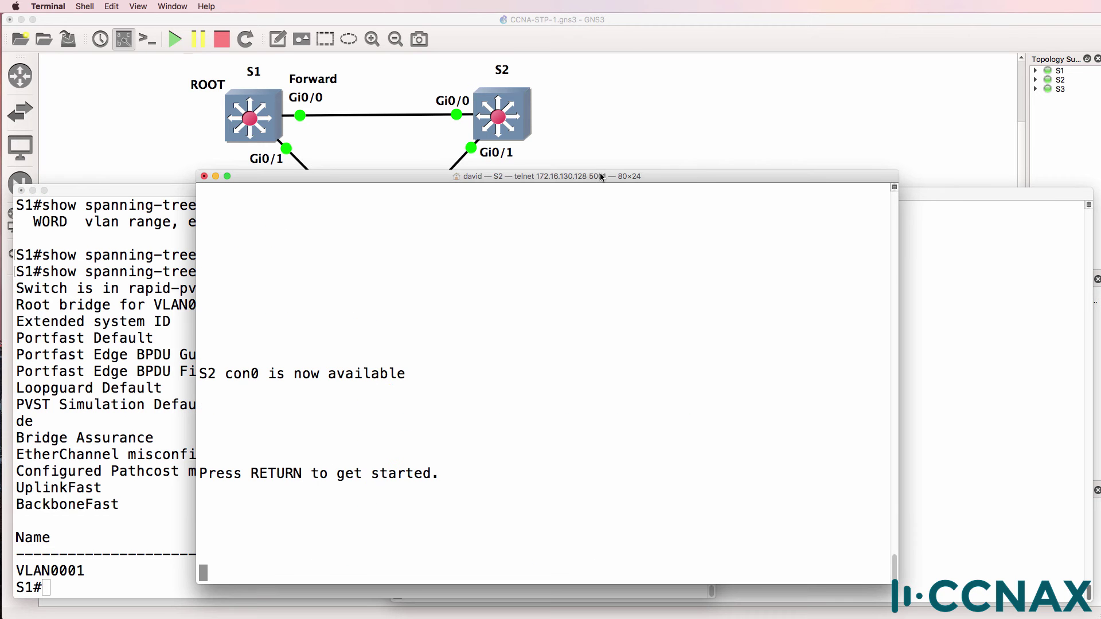
key("Return")
type("en")
key("Return")
type("sh spa")
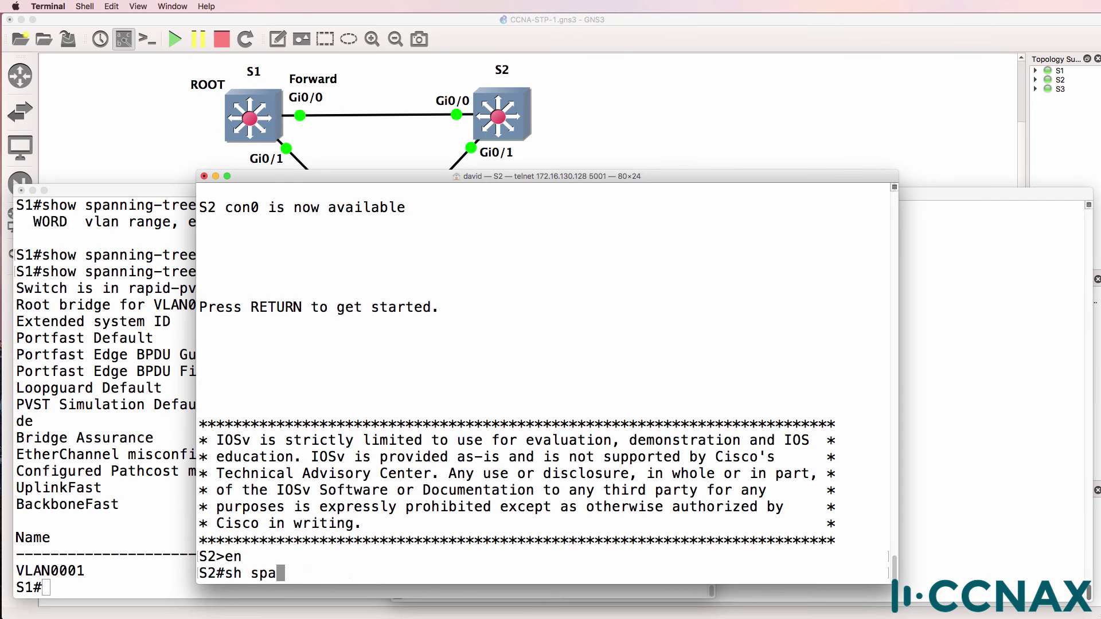
key("Return")
Examine the spanning-tree protocol, root cost, Root ID priority and Bridge ID priority in S2's VLAN0001 output
left_click_drag(406, 225, 546, 225)
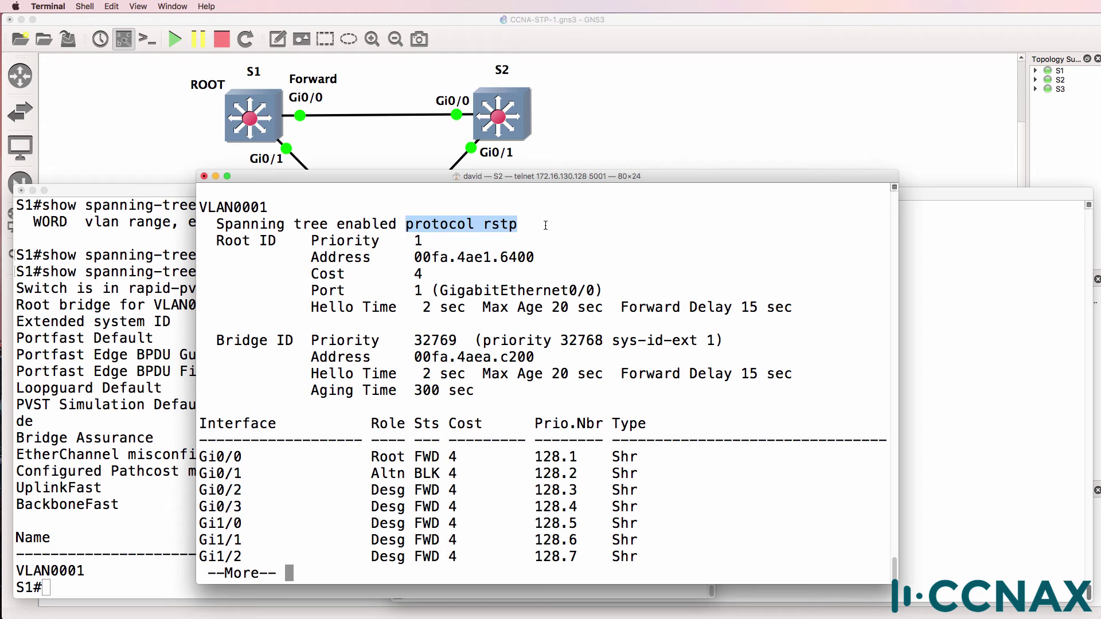
left_click(308, 272)
left_click_drag(308, 273, 437, 267)
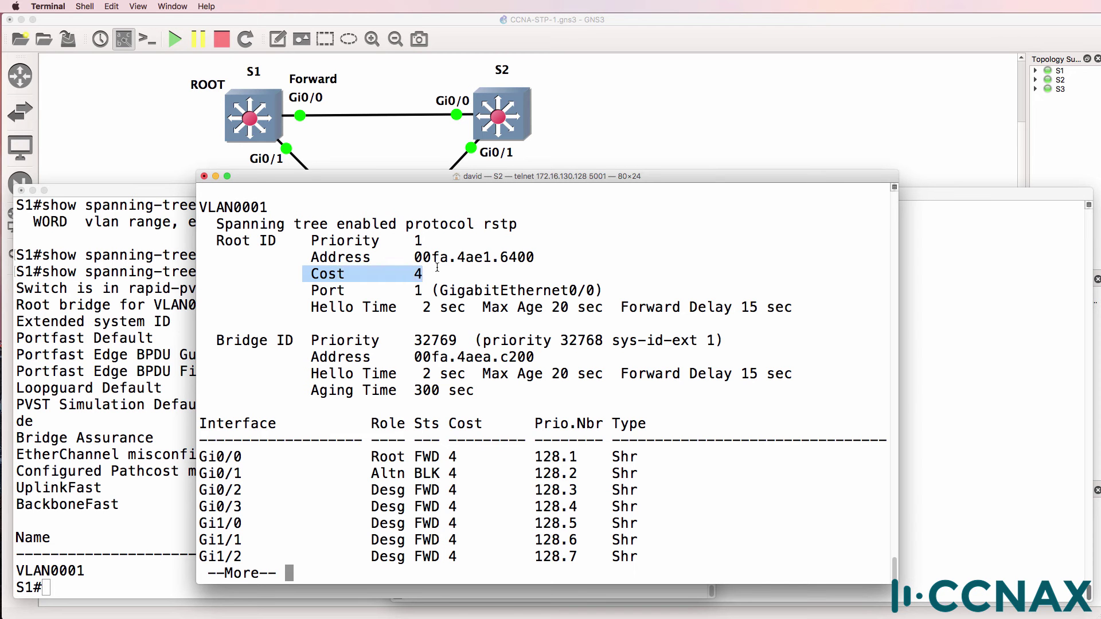
left_click_drag(210, 241, 449, 239)
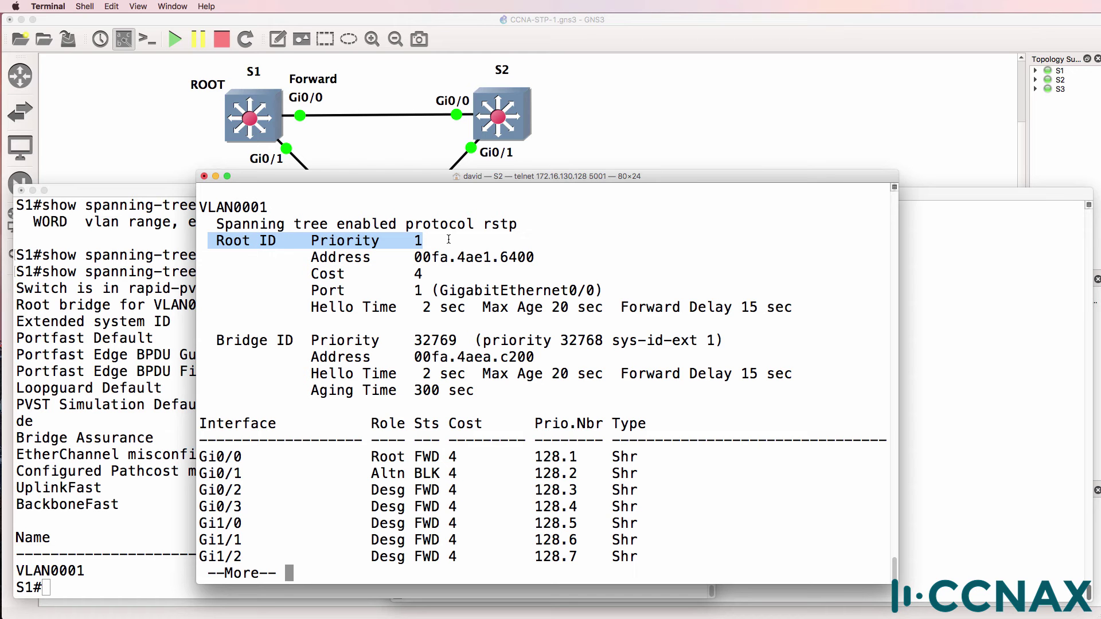
left_click_drag(213, 340, 459, 337)
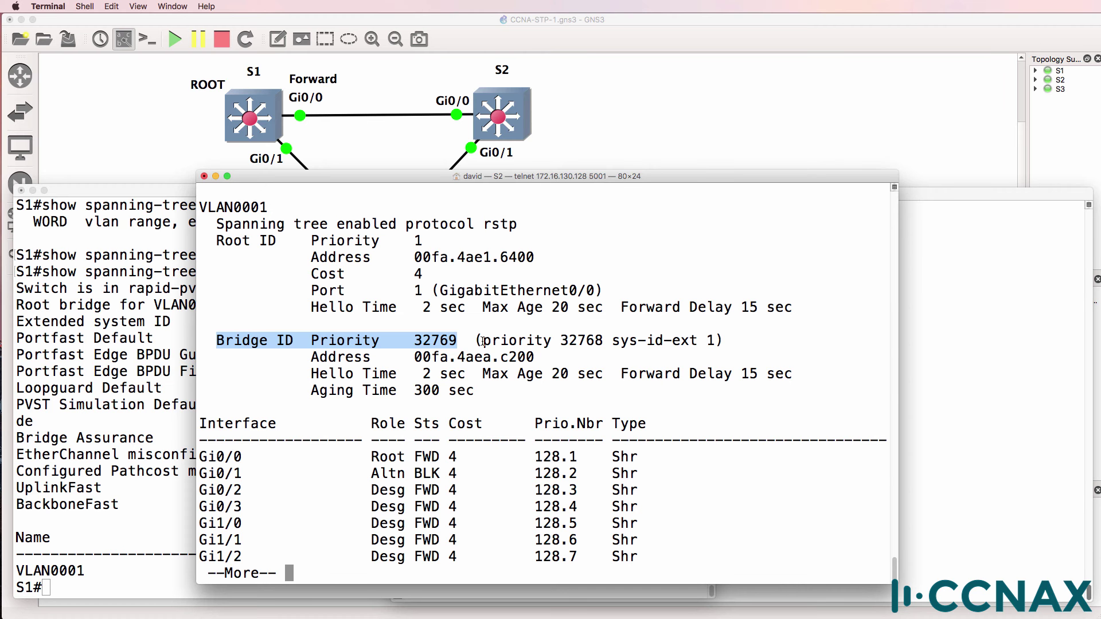
left_click_drag(482, 340, 607, 343)
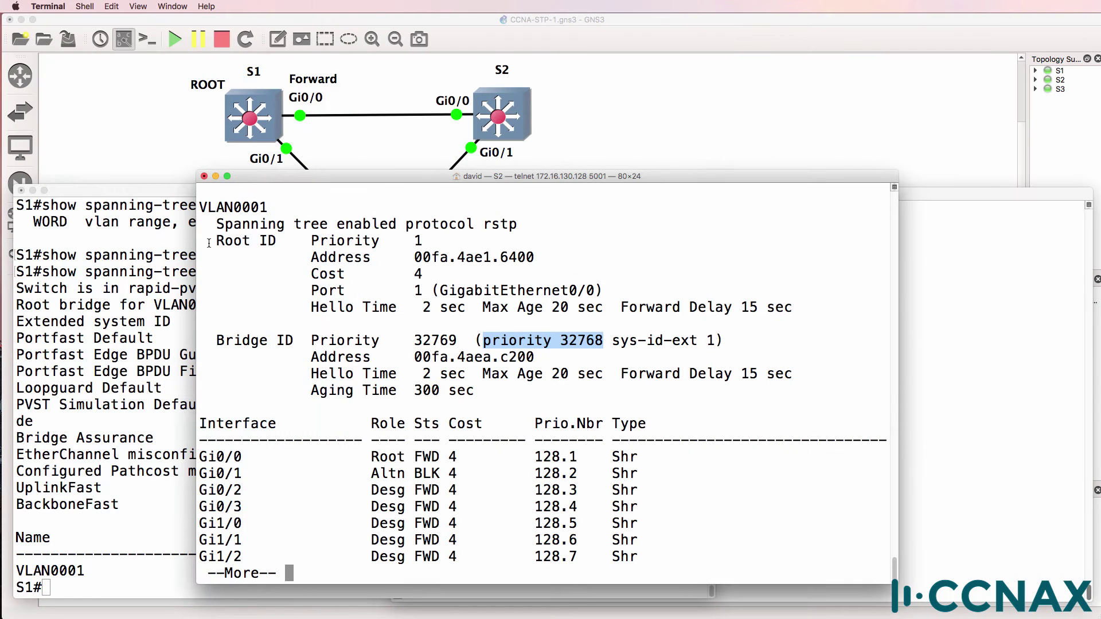
left_click_drag(209, 243, 447, 246)
left_click_drag(213, 339, 469, 340)
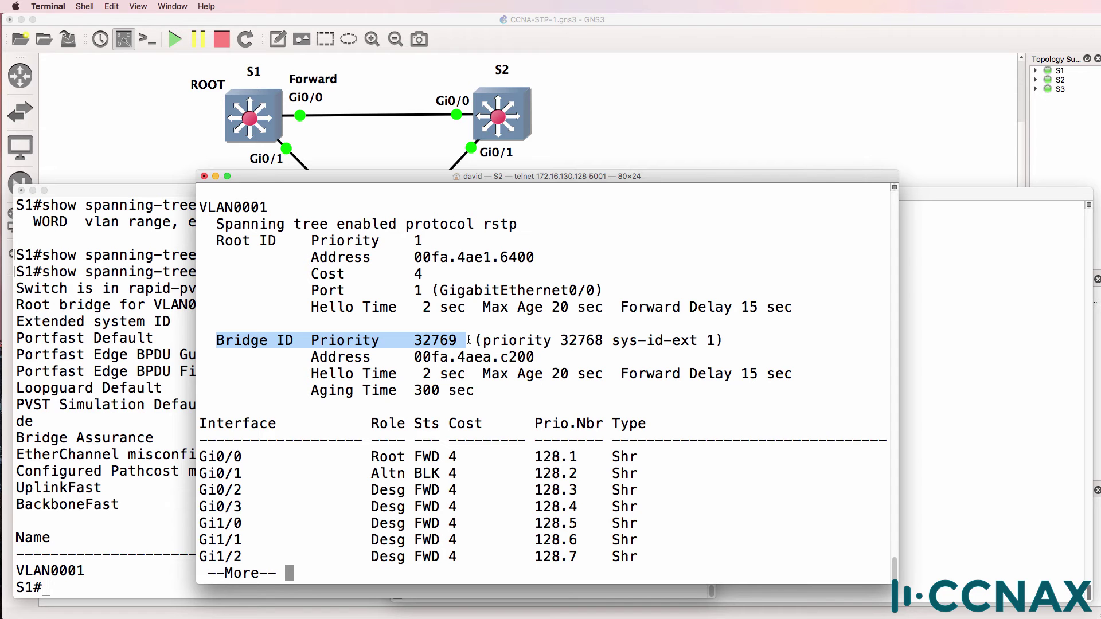
Return to the S1 console and run "show spanning-tree"
left_click(125, 414)
type("s")
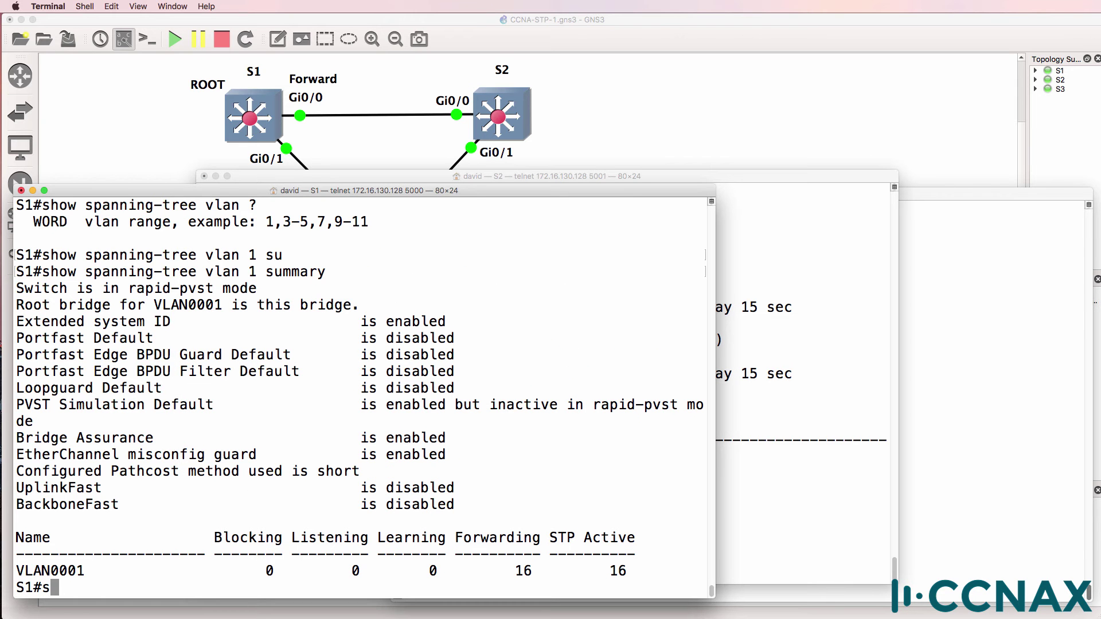
type("how spa")
key("Tab")
key("Return")
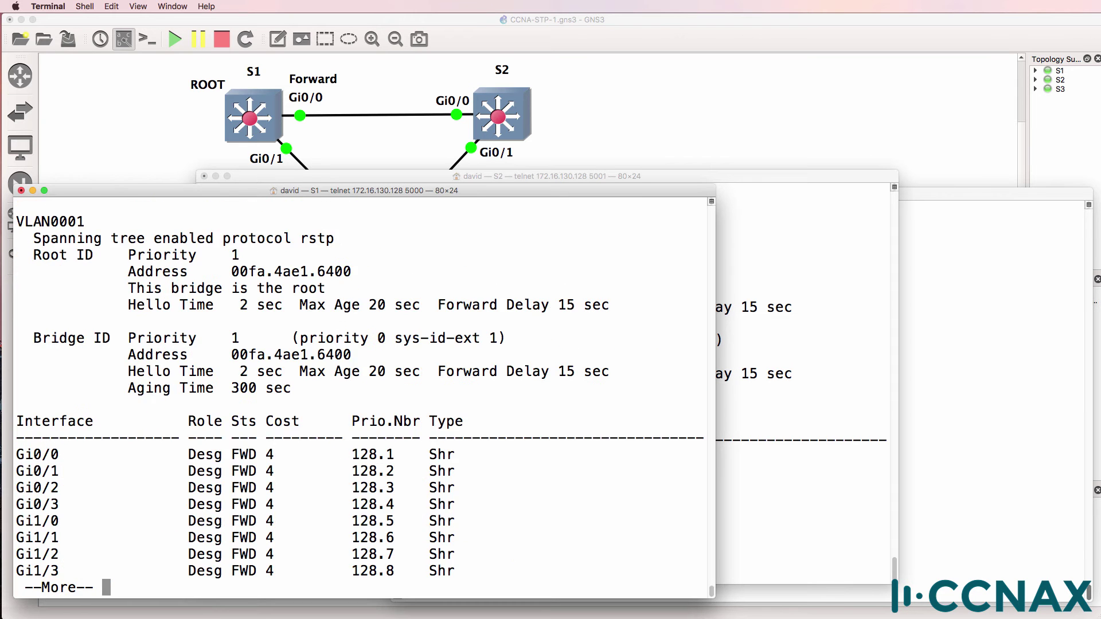
Compare the Root ID and Bridge ID priorities and MAC addresses in S1's VLAN0001 output
left_click_drag(34, 252, 260, 259)
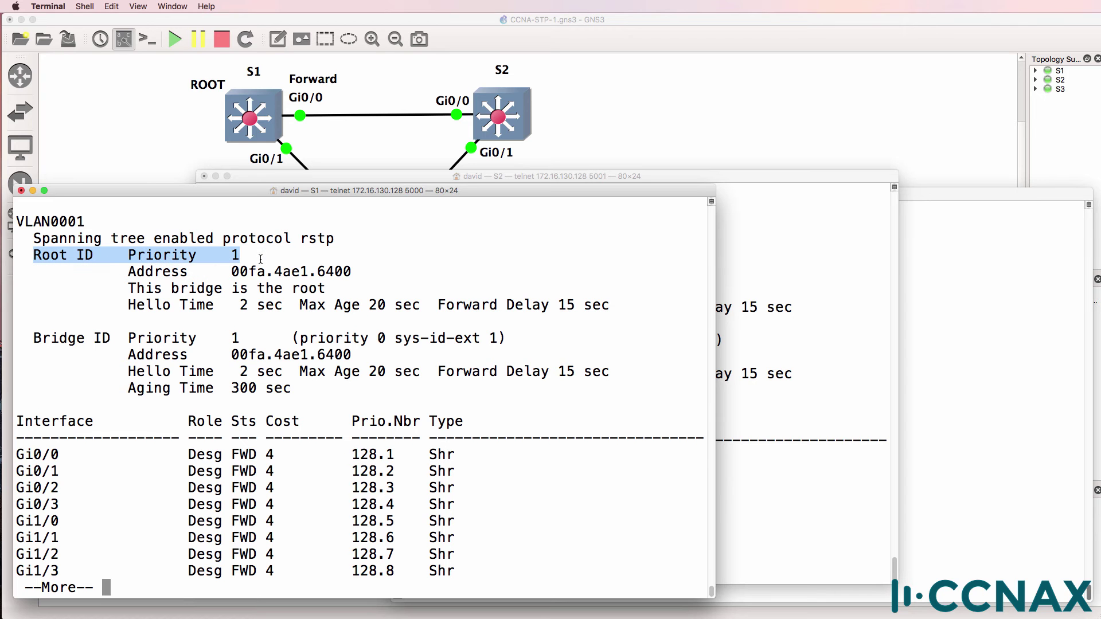
left_click_drag(35, 338, 272, 339)
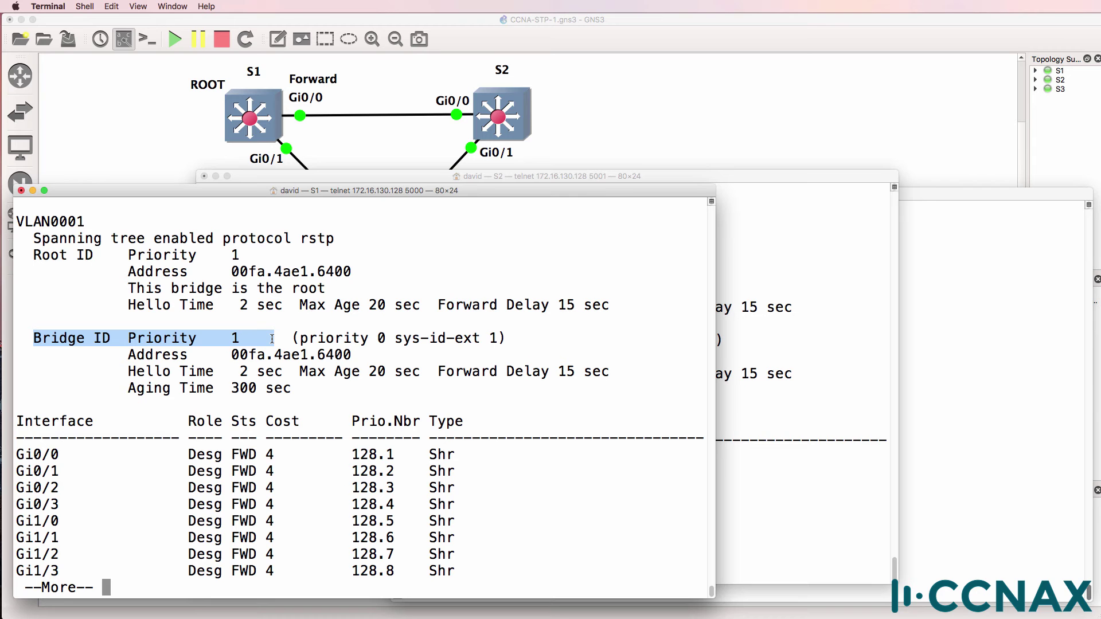
left_click_drag(127, 354, 352, 355)
left_click_drag(111, 273, 428, 266)
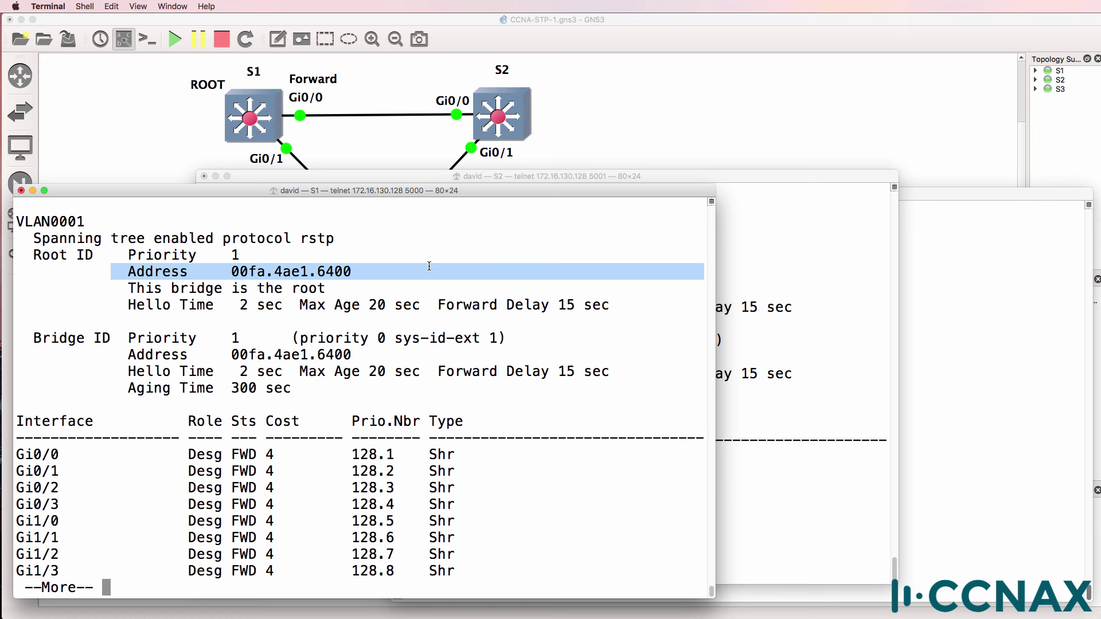
Go back to the S2 console and compare its Bridge ID address and priority with those of the root
left_click(758, 301)
left_click_drag(311, 358, 532, 360)
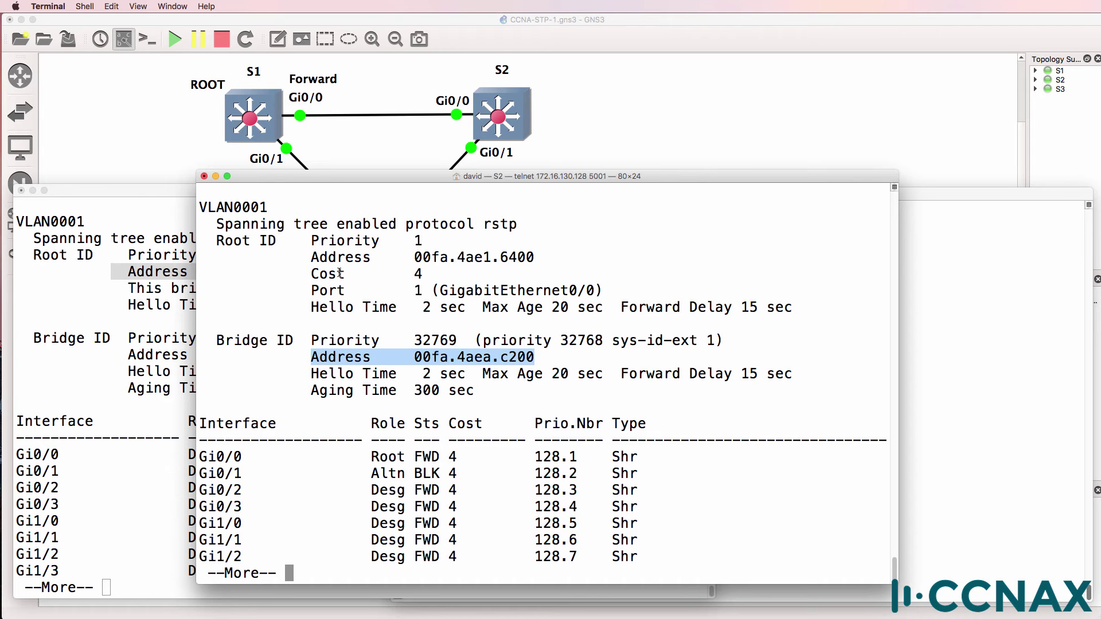
left_click_drag(312, 258, 575, 250)
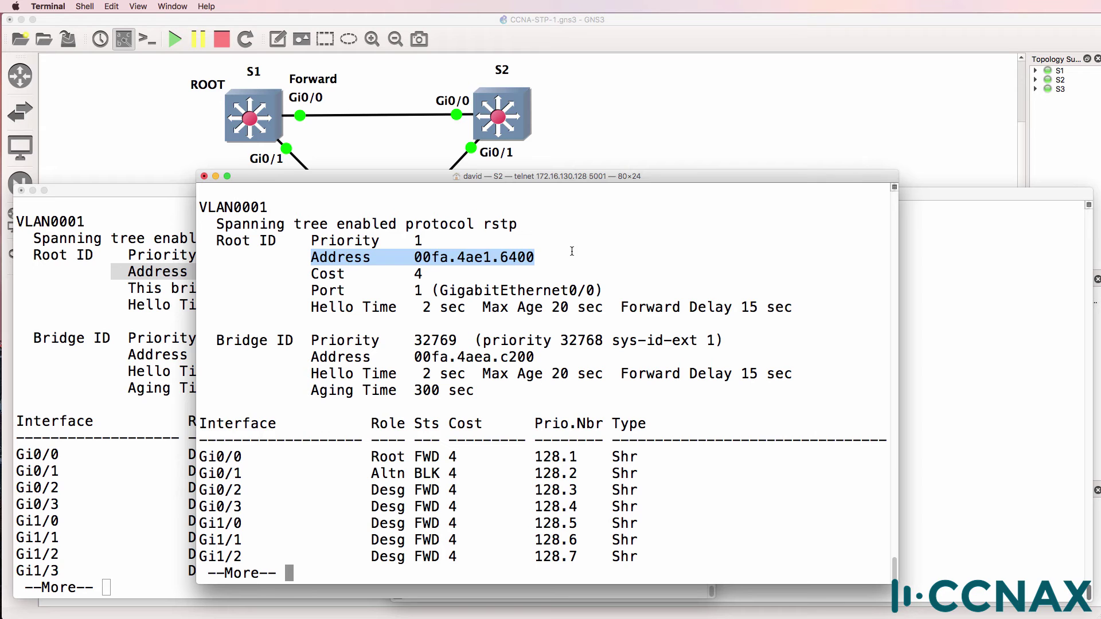
left_click_drag(404, 339, 465, 340)
left_click(419, 243)
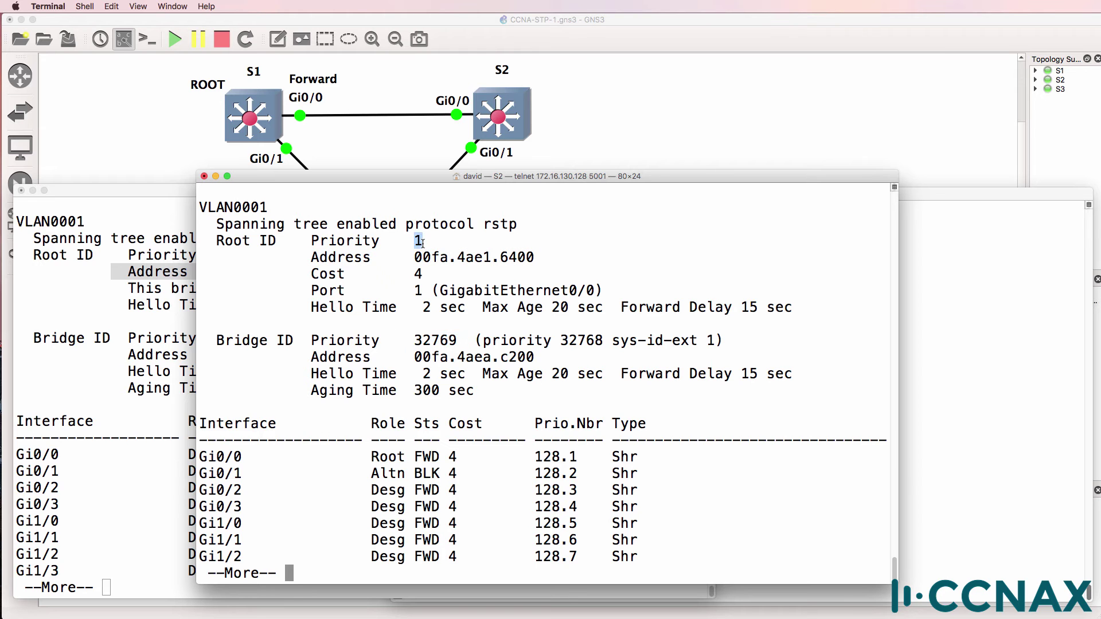
Examine how S2's bridge priority is composed with the system ID extension, and the roles and states of Gi0/0 and Gi0/1
left_click_drag(482, 340, 602, 341)
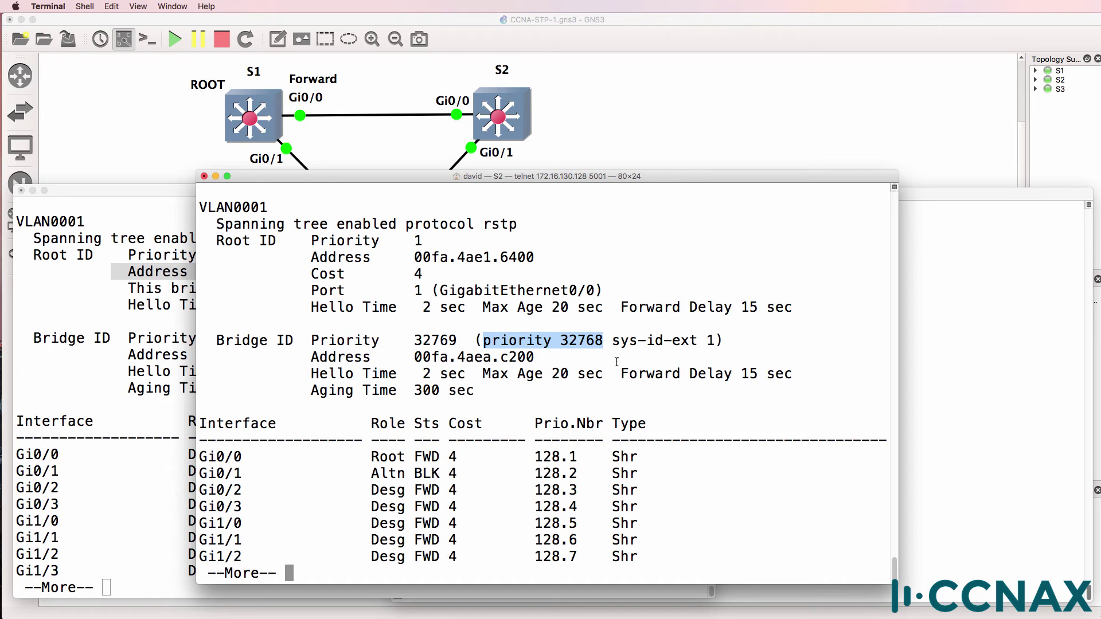
left_click_drag(612, 340, 729, 338)
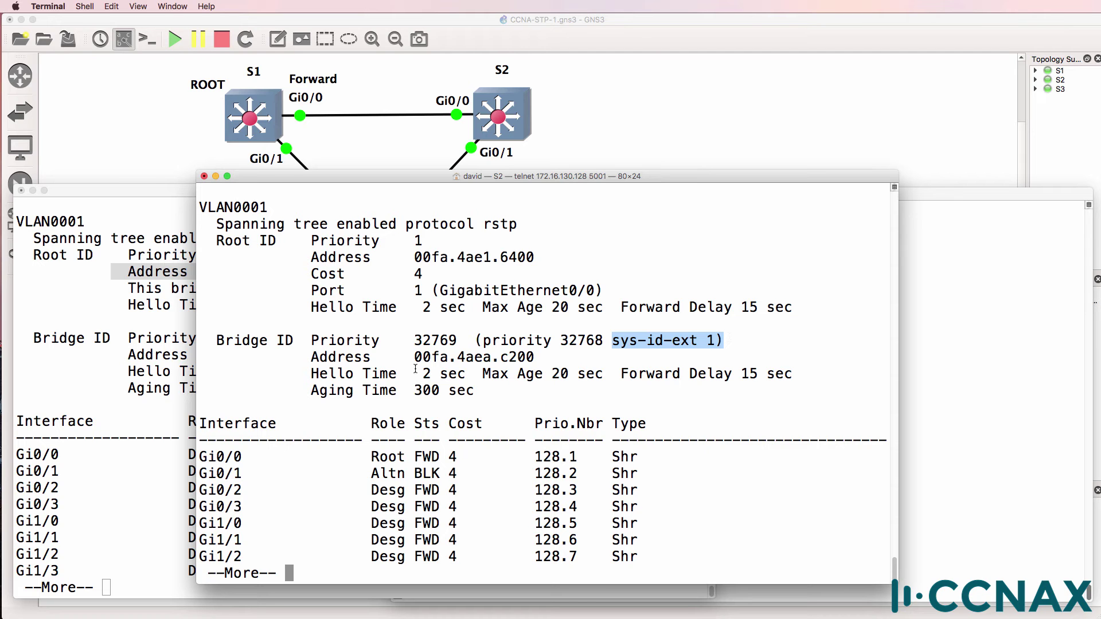
left_click_drag(414, 341, 462, 342)
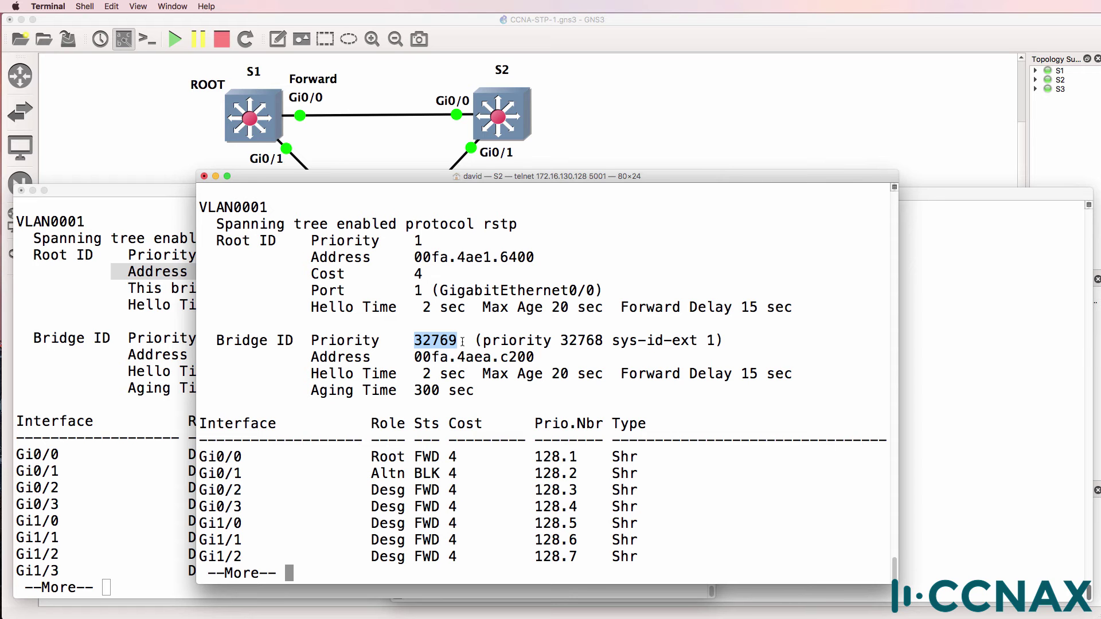
left_click_drag(217, 344, 473, 339)
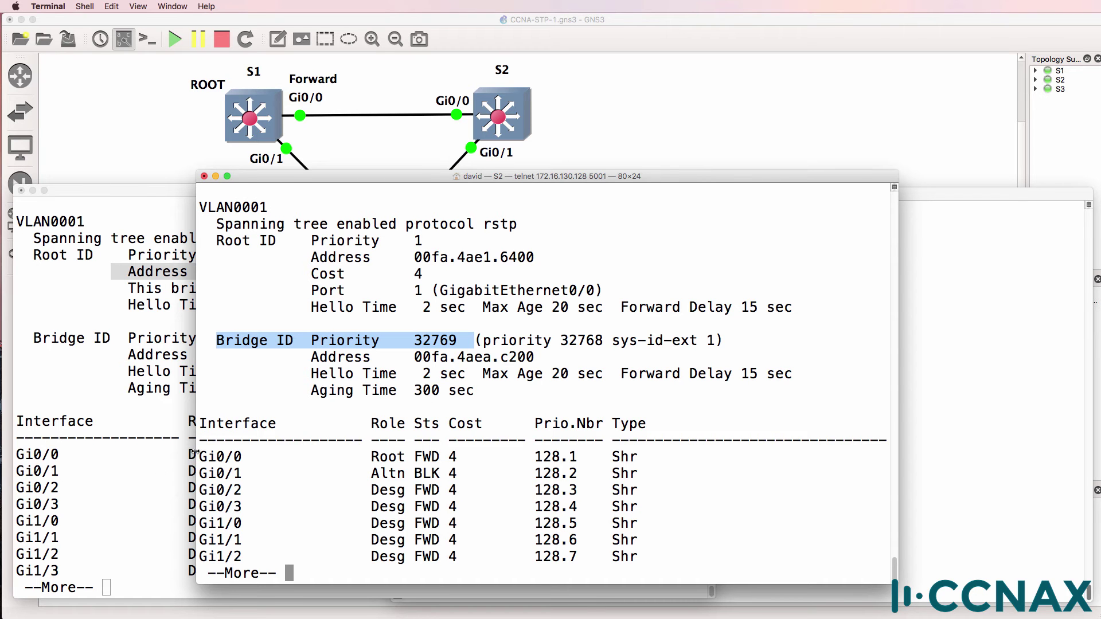
left_click_drag(200, 453, 647, 454)
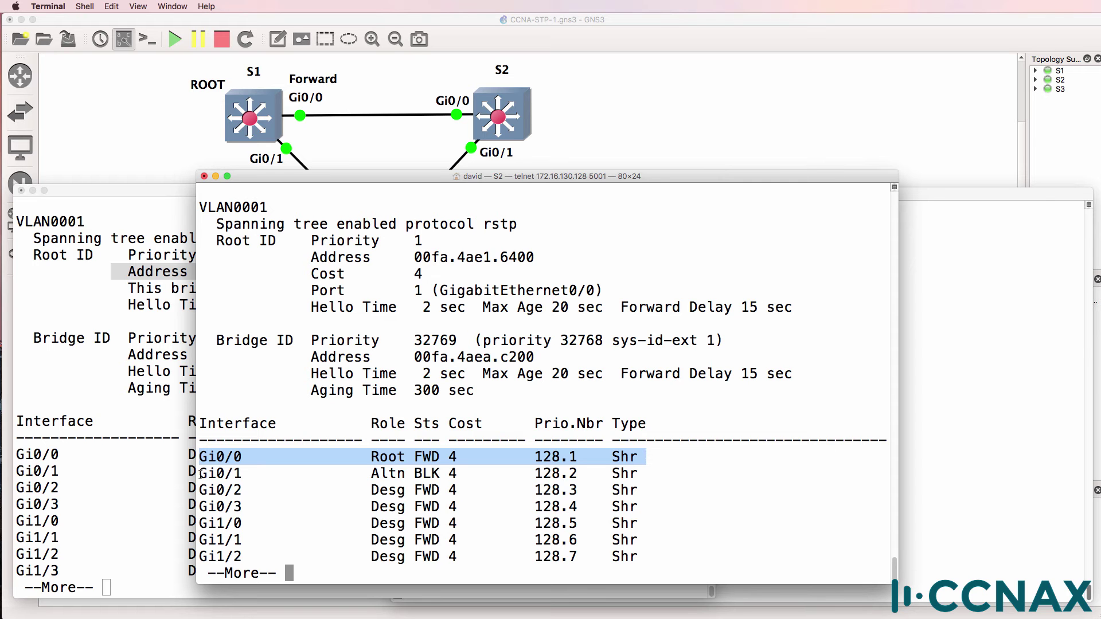
left_click_drag(200, 474, 674, 468)
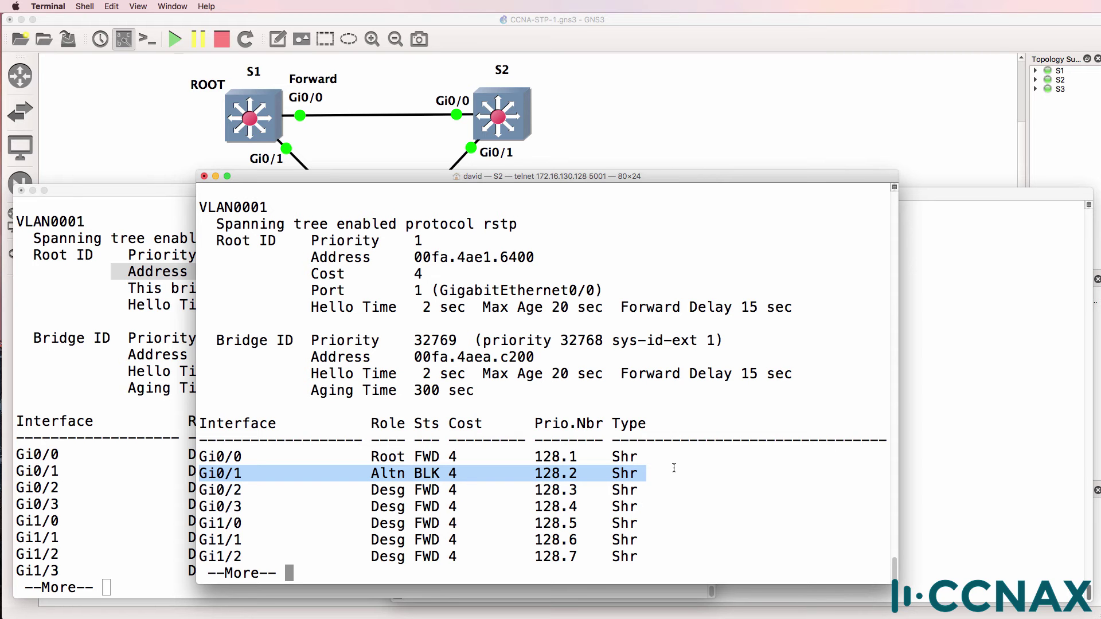
Switch to GNS3, add the note "Blocking" and place it just below S2's Gi0/1 label
left_click(466, 39)
left_click(487, 167)
type("Blocking")
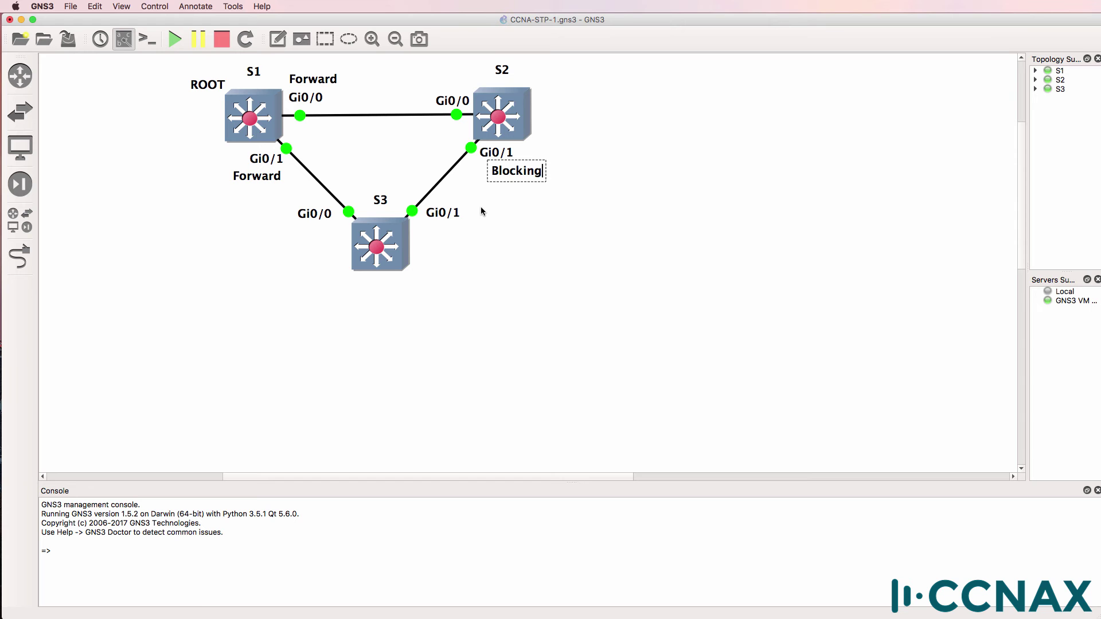
left_click(547, 196)
left_click_drag(533, 171, 520, 171)
Duplicate the "Forward" note by S1's Gi0/1 and place the copy above S2's Gi0/0 label
right_click(241, 178)
left_click(261, 187)
left_click_drag(473, 68, 446, 88)
Return to the Terminal console of S2, check the Gi0/0 and Gi0/1 lines and run "show spanning-tree root"
key("super+Tab")
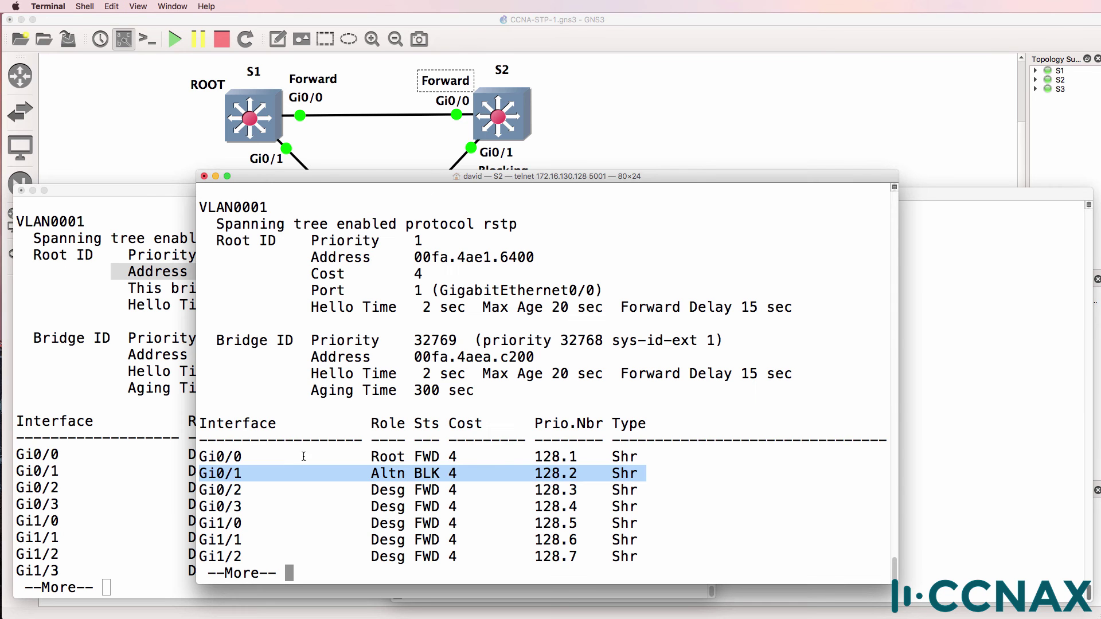
left_click_drag(284, 461, 757, 468)
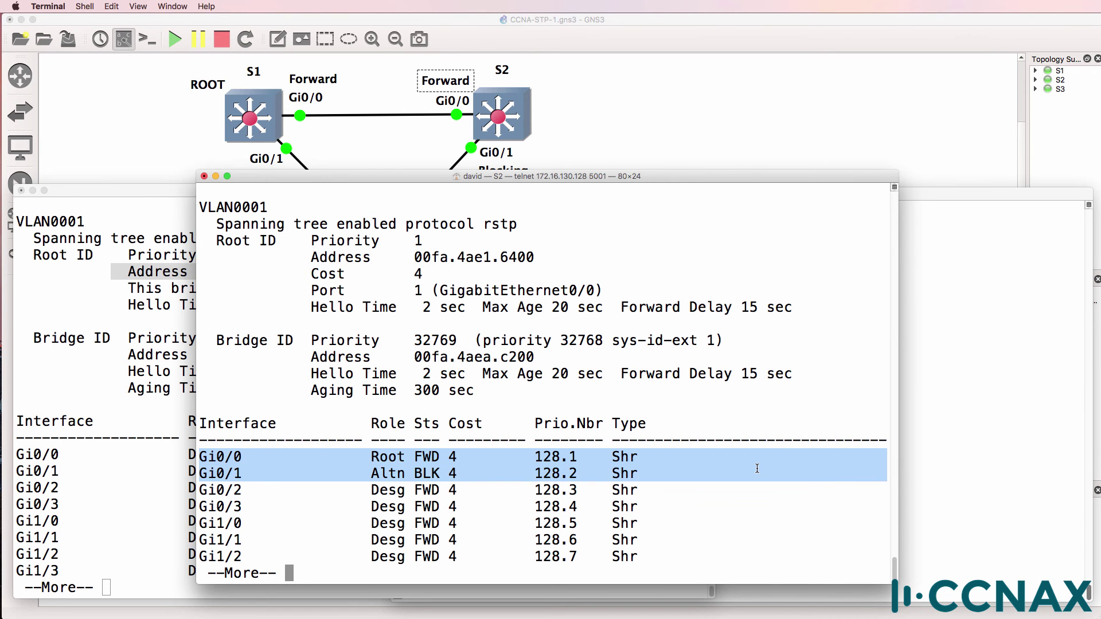
key("space")
type("show spa")
key("Tab")
type("root")
key("Return")
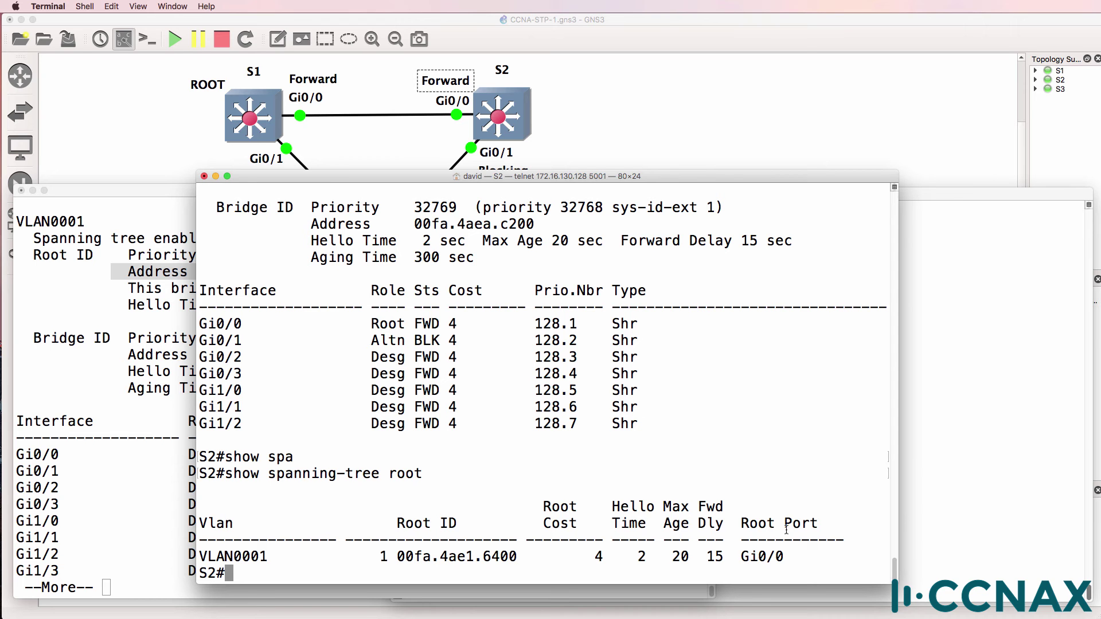
Examine the root port entry for VLAN0001 in S2's spanning-tree root output
left_click_drag(741, 523, 799, 556)
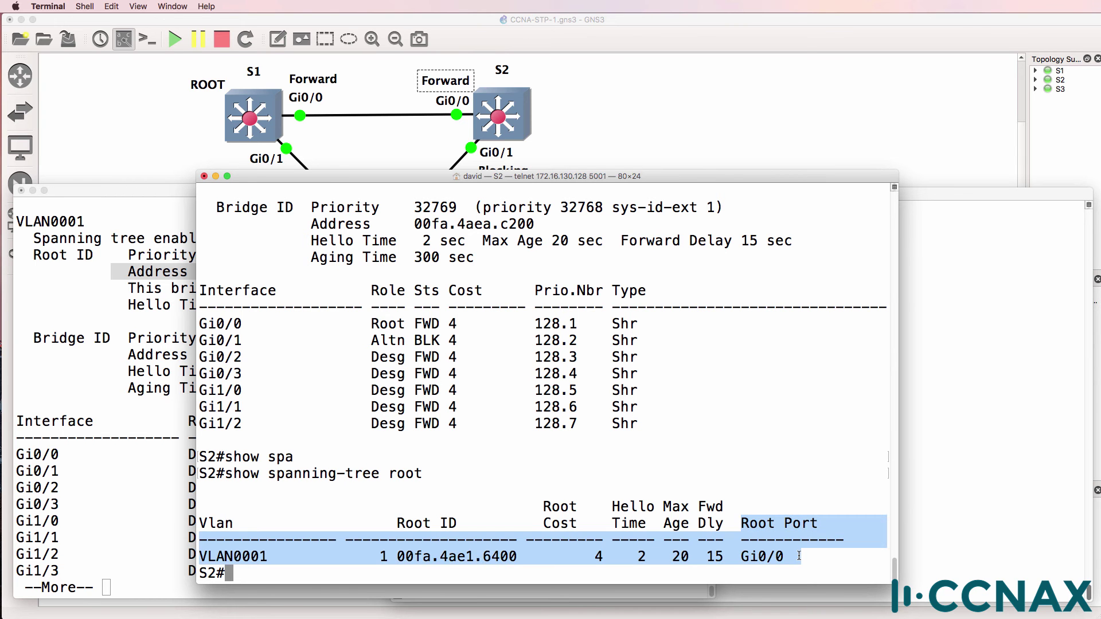
left_click(799, 556)
left_click_drag(741, 556, 795, 557)
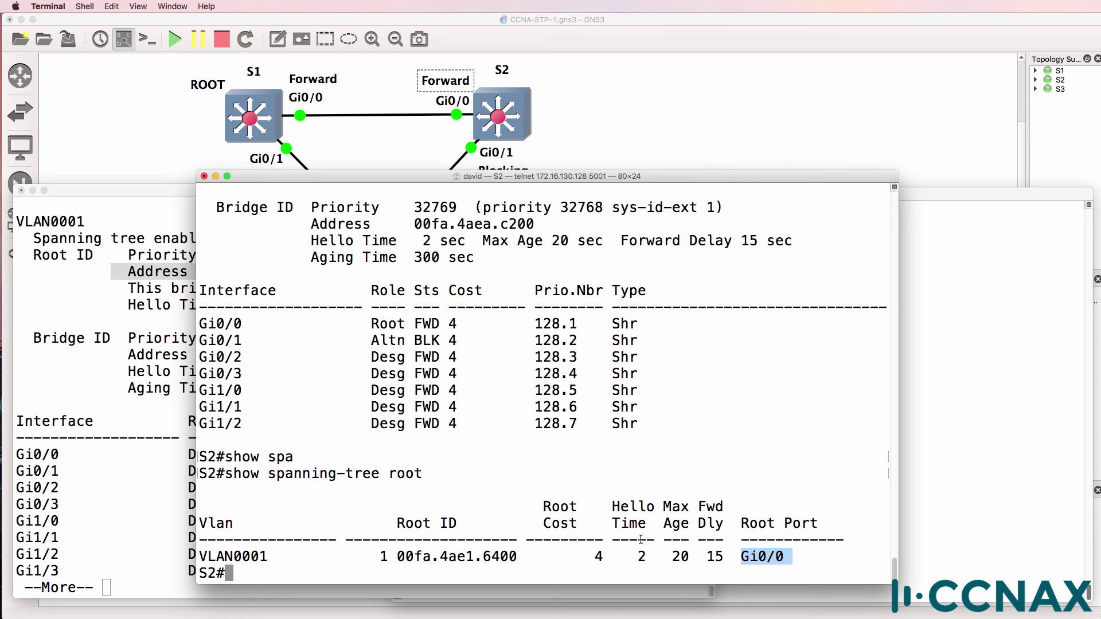
Switch to the S3 console, enter privileged EXEC mode and run "sh spanning-tree"
left_click(998, 447)
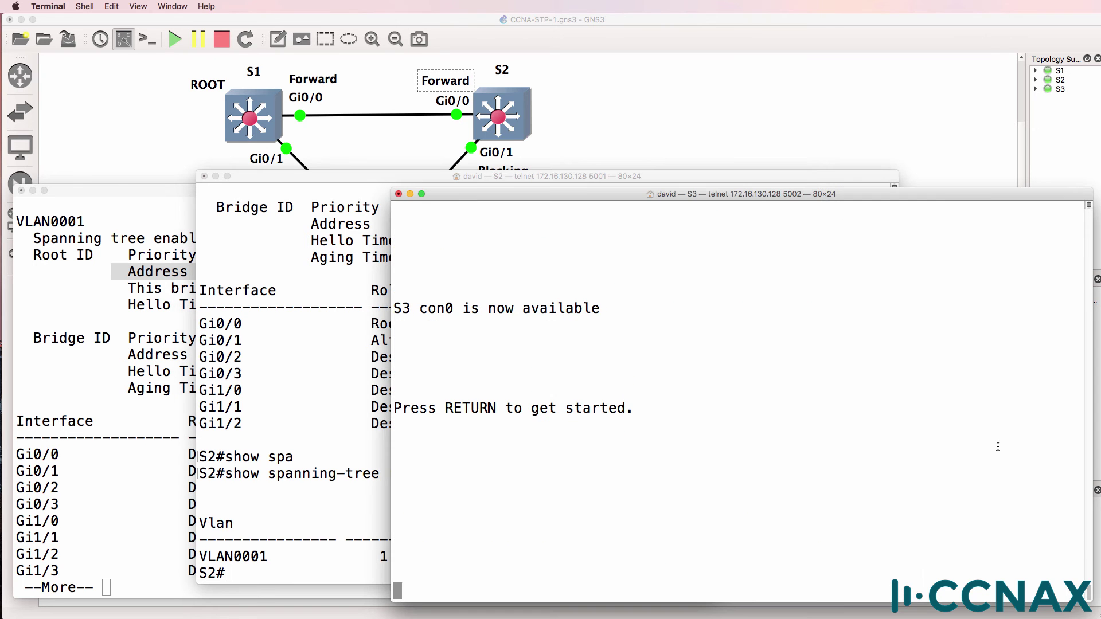
key("Return")
key("Return")
type("en")
key("Return")
type("sh spanning-tree")
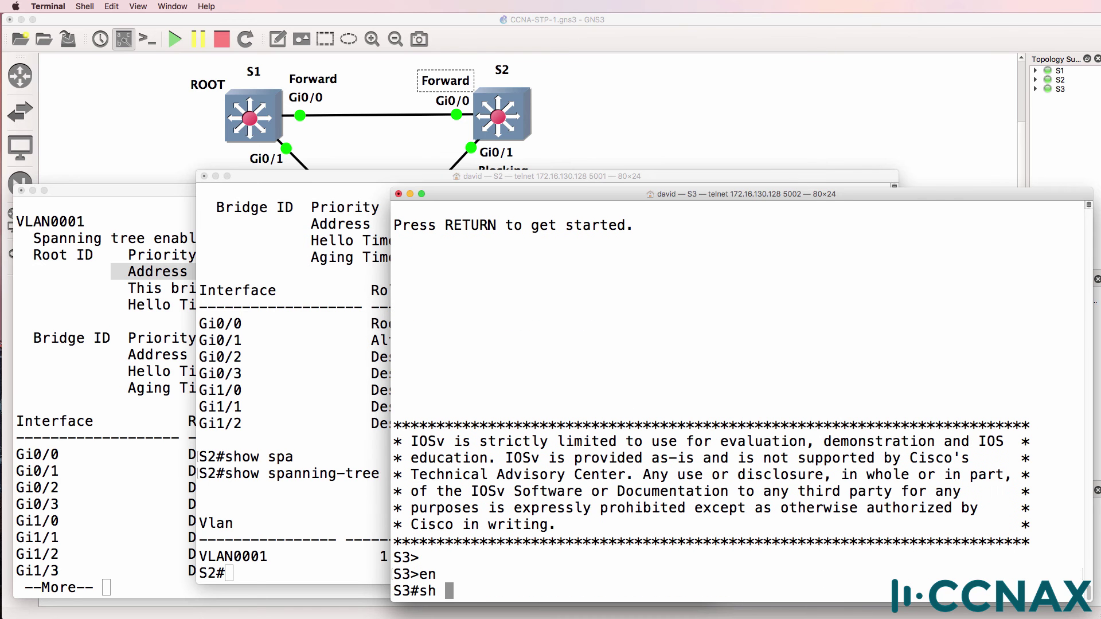
key("Return")
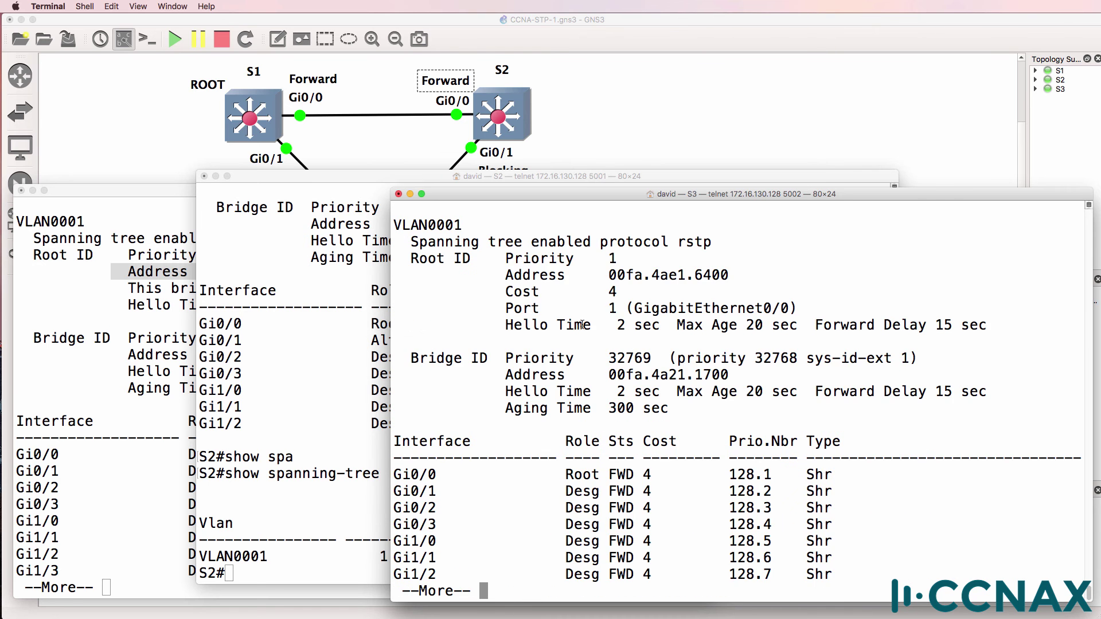
Examine the Root ID, Bridge ID, root cost and Gi0/0 port role and state in S3's VLAN0001 output
left_click_drag(410, 258, 751, 263)
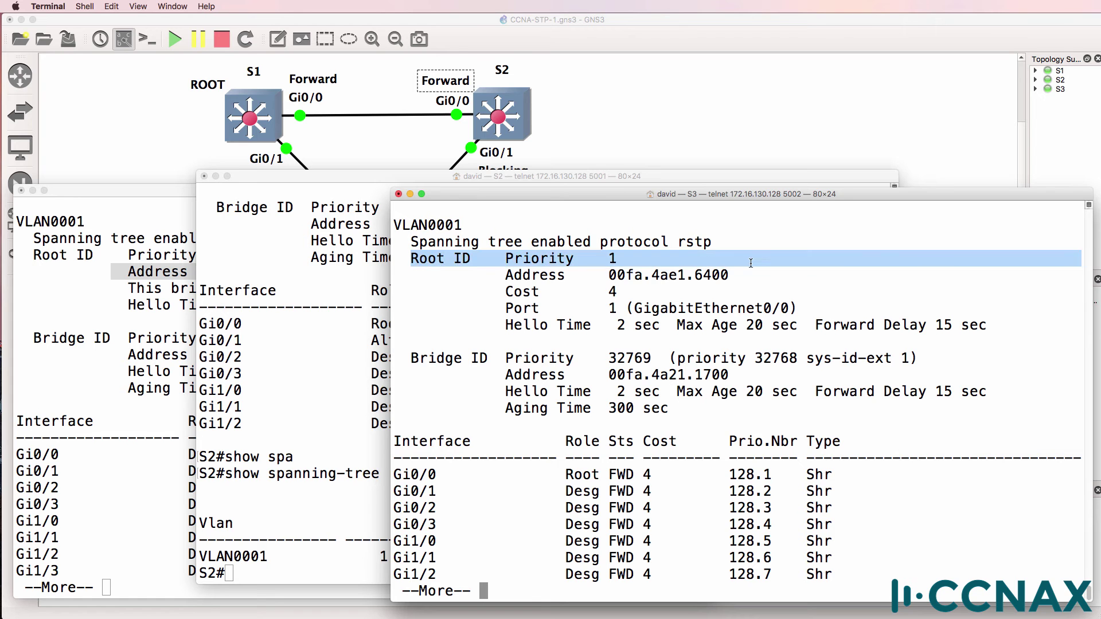
left_click_drag(488, 274, 729, 275)
left_click_drag(411, 359, 816, 378)
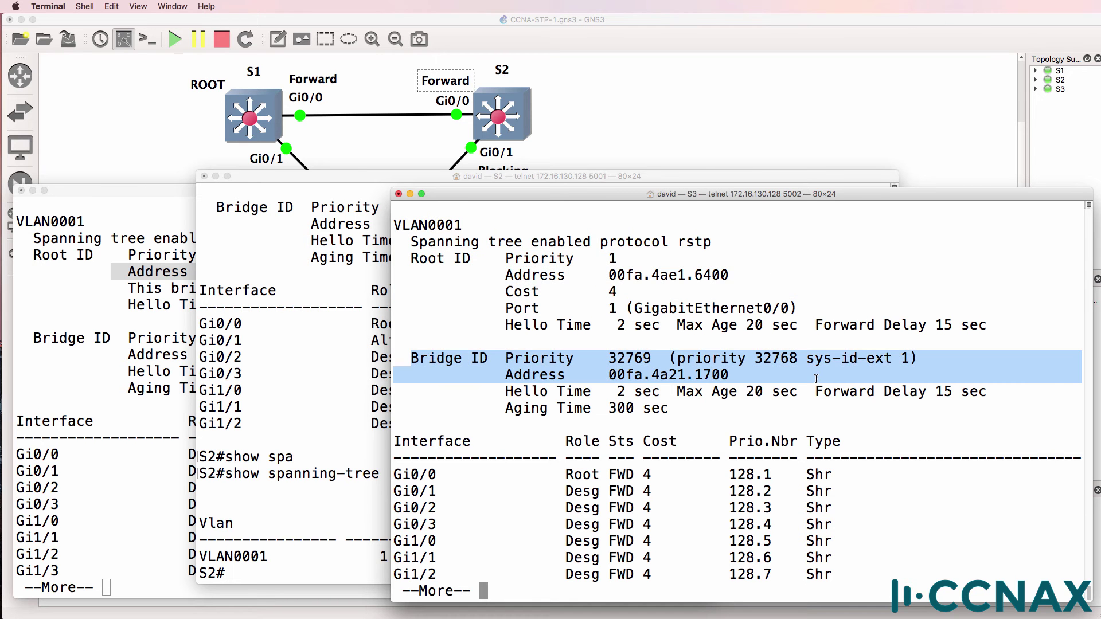
left_click_drag(496, 293, 679, 293)
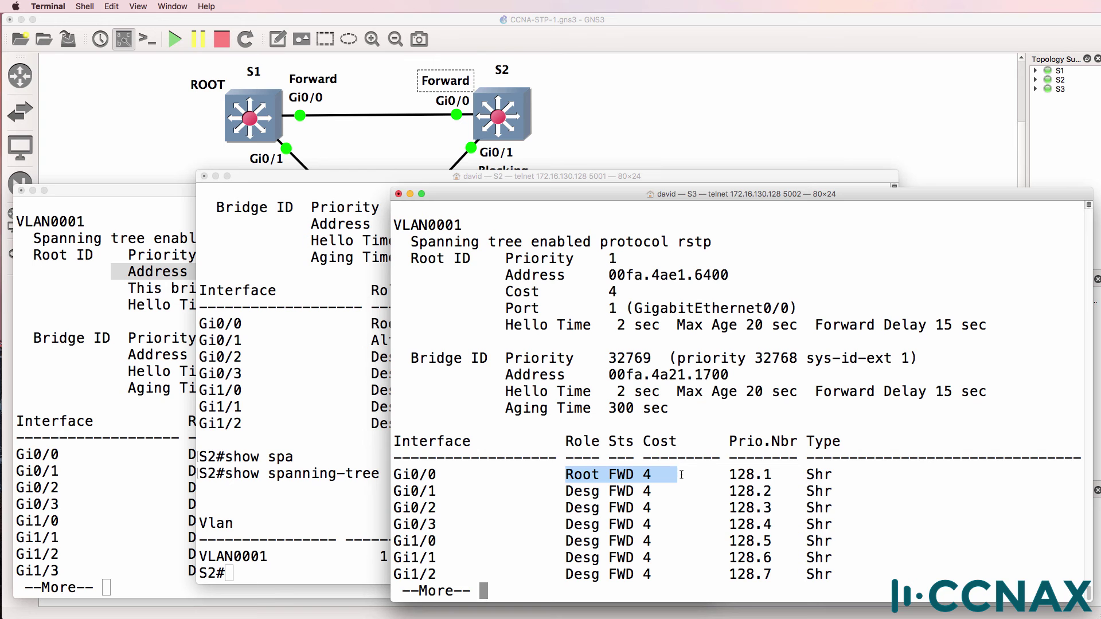
Switch to the GNS3 topology, duplicate the Forward label at S2 and place the copy below S3's Gi0/0 label
left_click(541, 44)
right_click(435, 85)
left_click(465, 92)
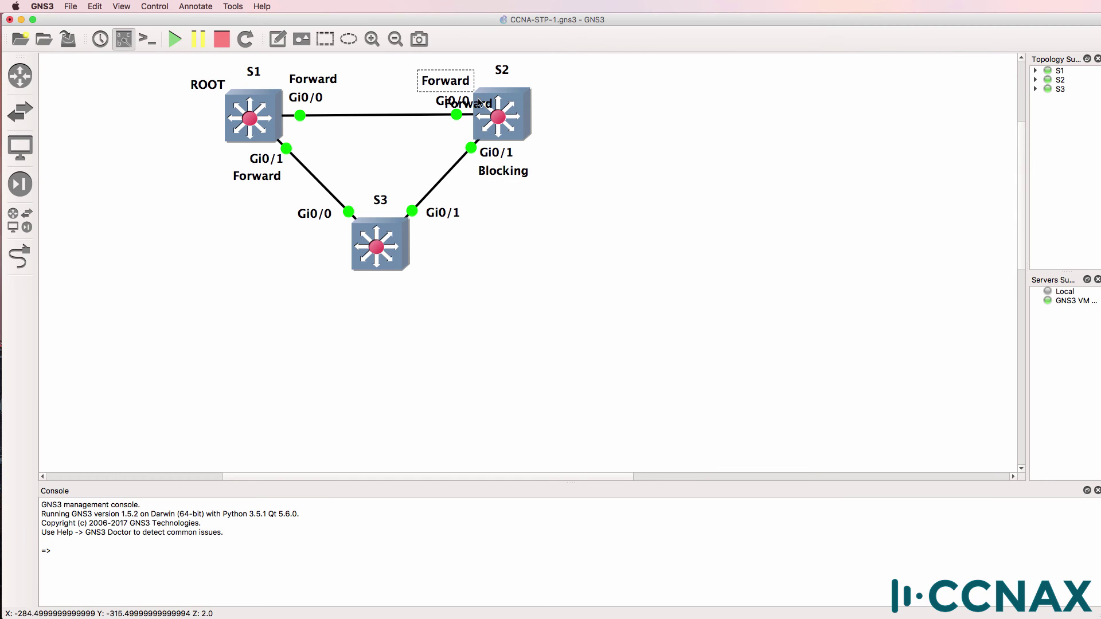
left_click_drag(482, 105, 334, 236)
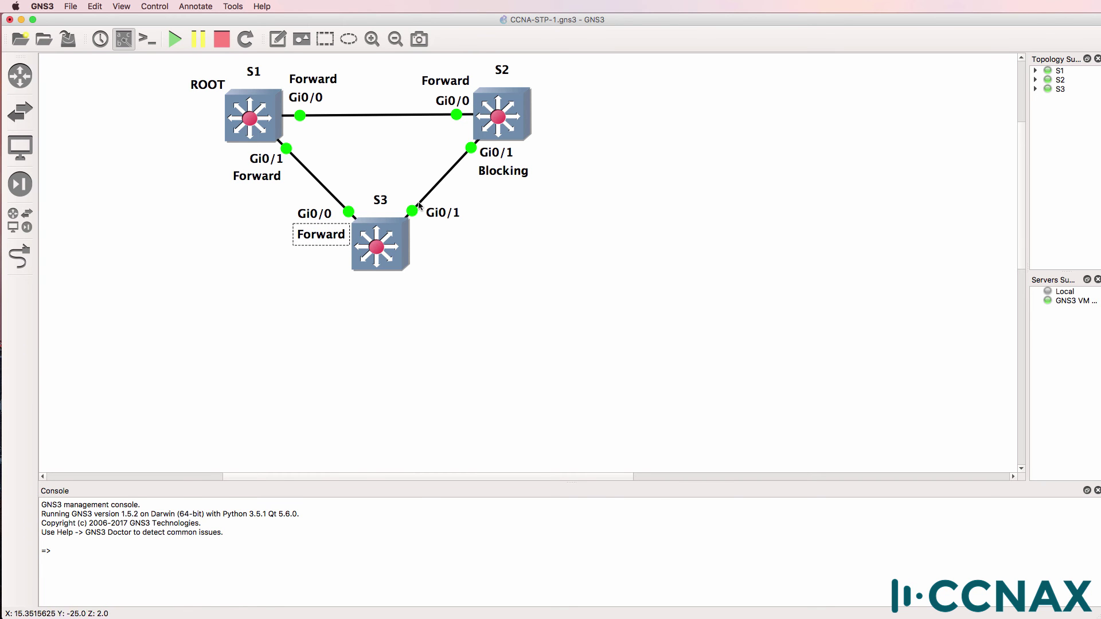
Check the Gi0/1 line in S3's console output and place a duplicate Forward label below S3's Gi0/1 in the GNS3 topology
key("super+Tab")
left_click_drag(394, 490, 1001, 488)
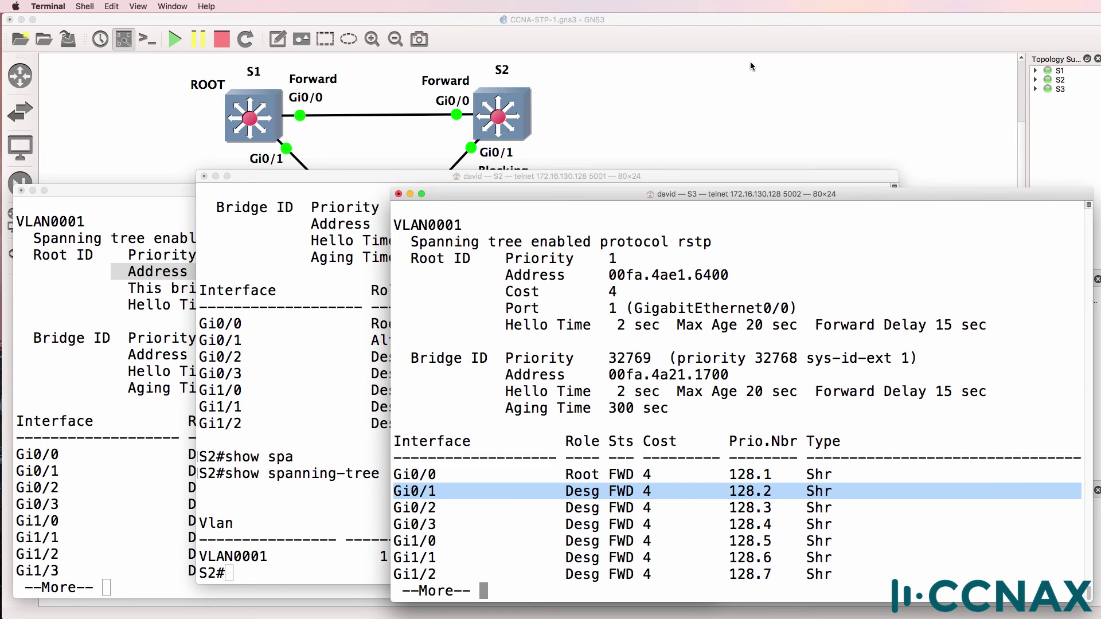
left_click(722, 45)
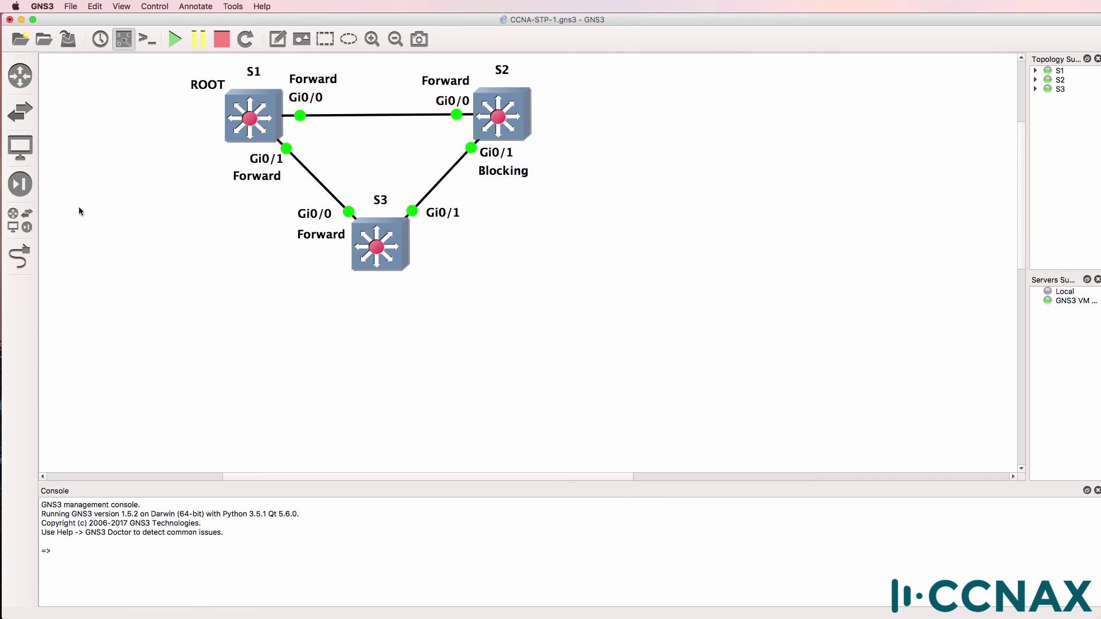
right_click(317, 239)
left_click(321, 244)
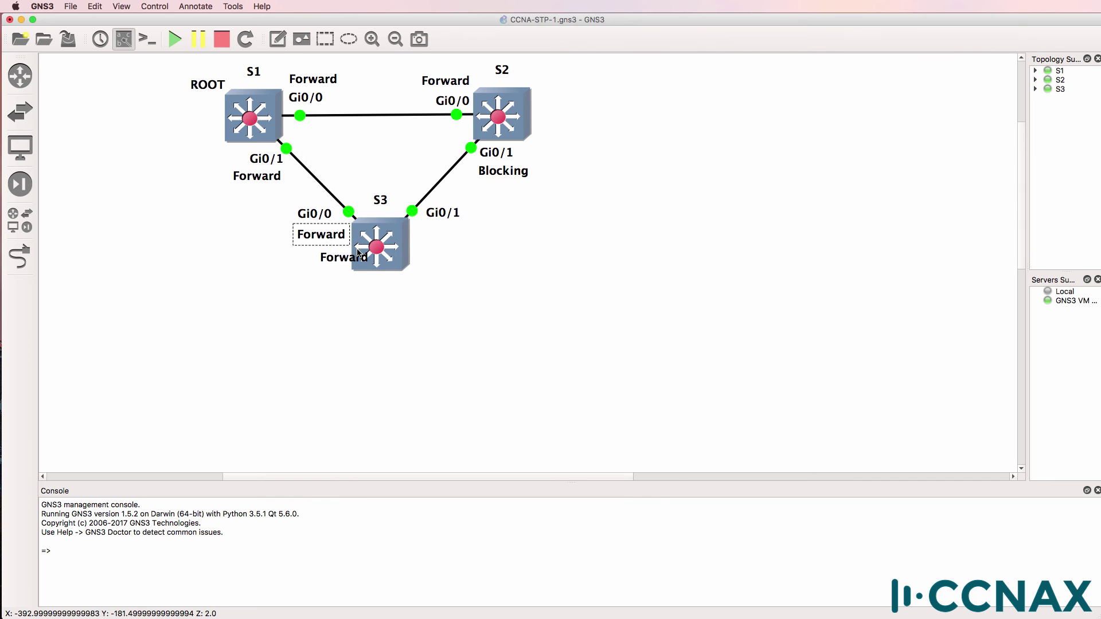
left_click_drag(353, 257, 460, 230)
left_click(461, 274)
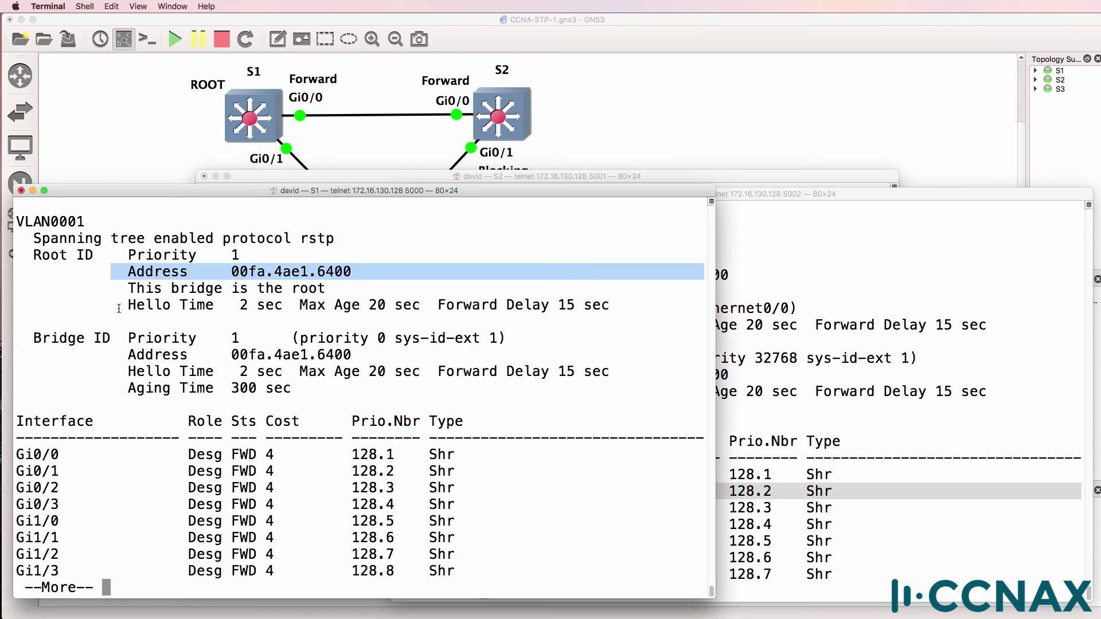
Check the Root ID section in S1's console, and add an RP label above S2's Gi0/0 Forward label in GNS3 by duplicating that label
left_click_drag(34, 237, 489, 327)
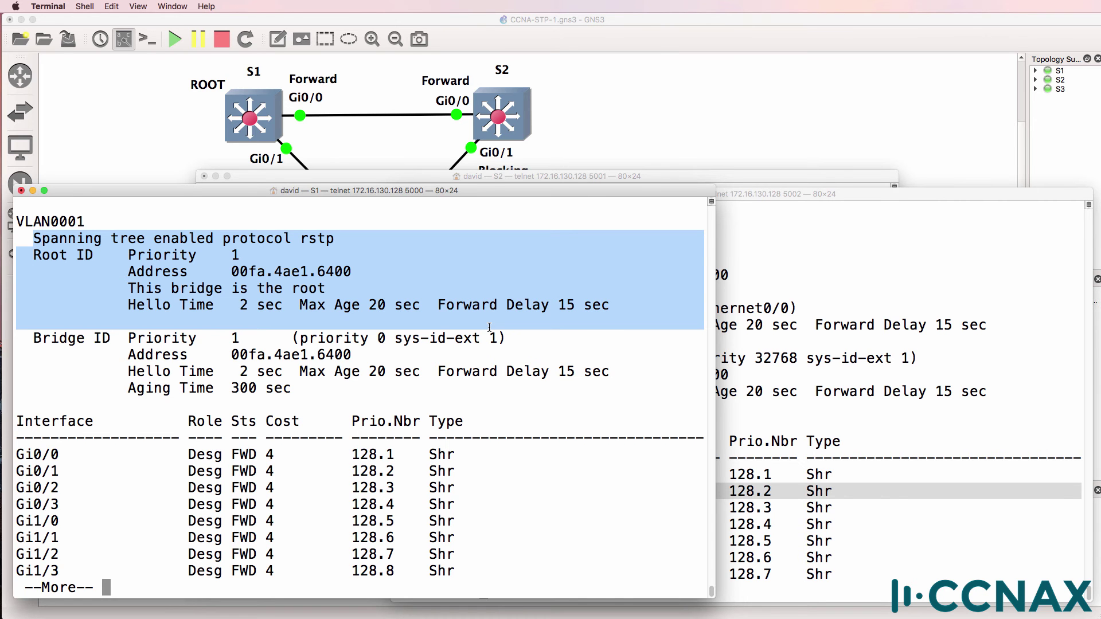
left_click(569, 30)
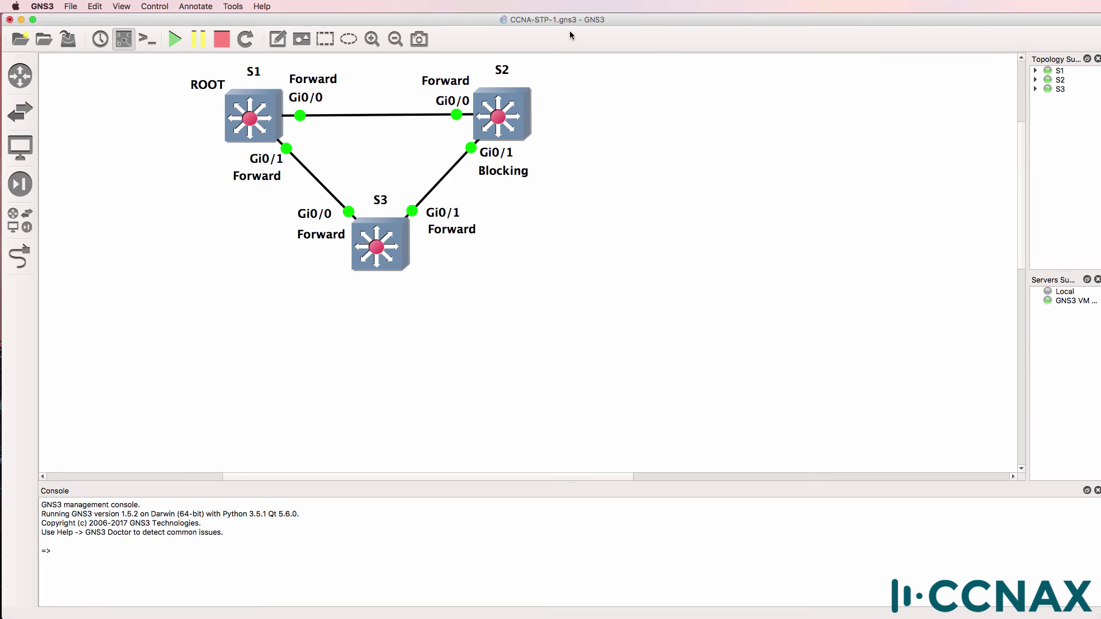
right_click(427, 85)
left_click(439, 90)
mouse_move(455, 88)
left_mouse_down()
mouse_move(466, 84)
mouse_move(457, 75)
left_mouse_up()
double_click(457, 76)
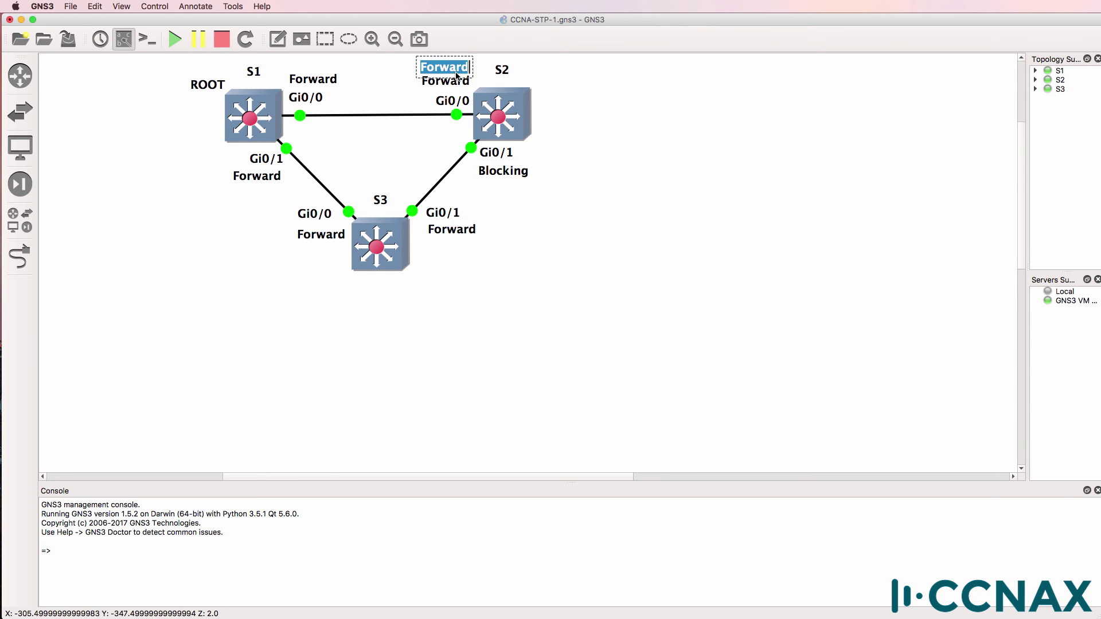
type("RP")
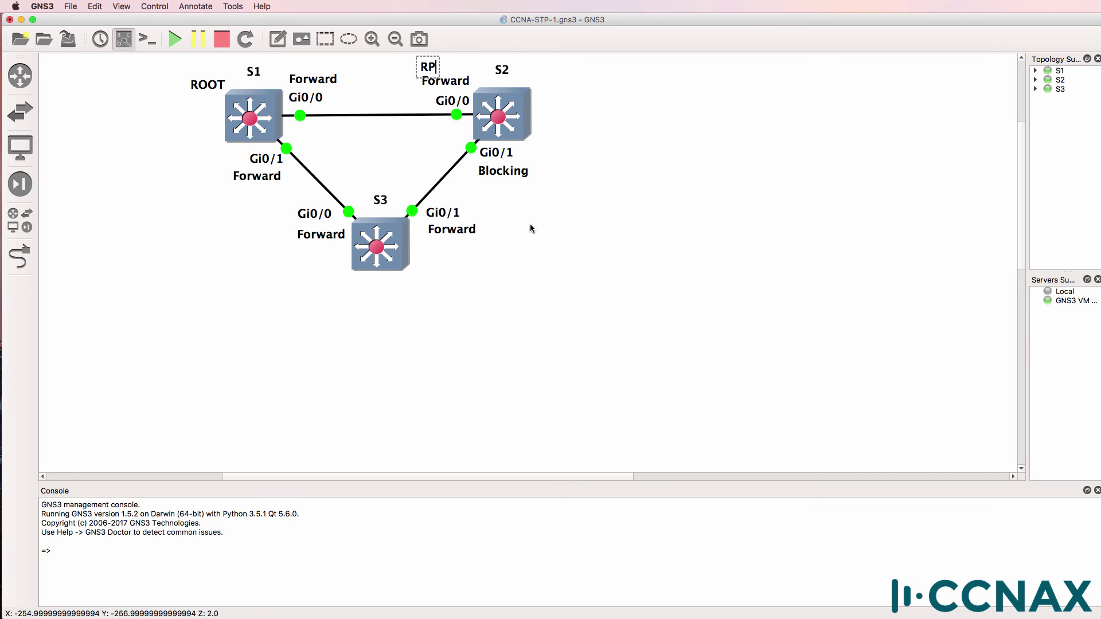
Duplicate the Forward label at S3's Gi0/0, place the copy directly below it and change its text to RP
right_click(322, 238)
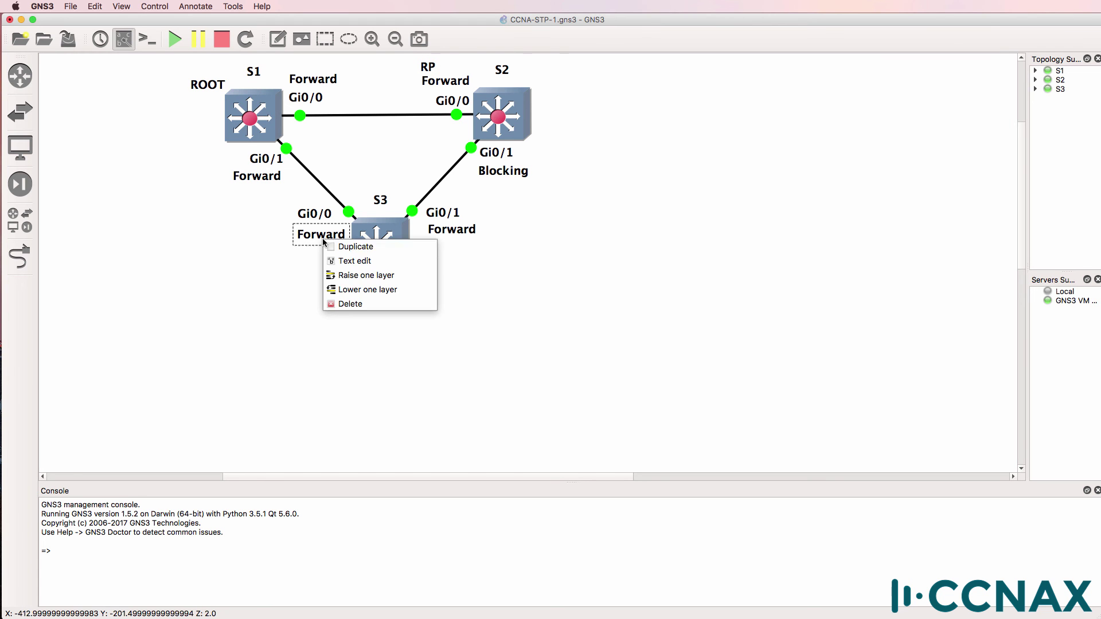
left_click(331, 246)
left_click_drag(334, 259, 312, 257)
double_click(311, 256)
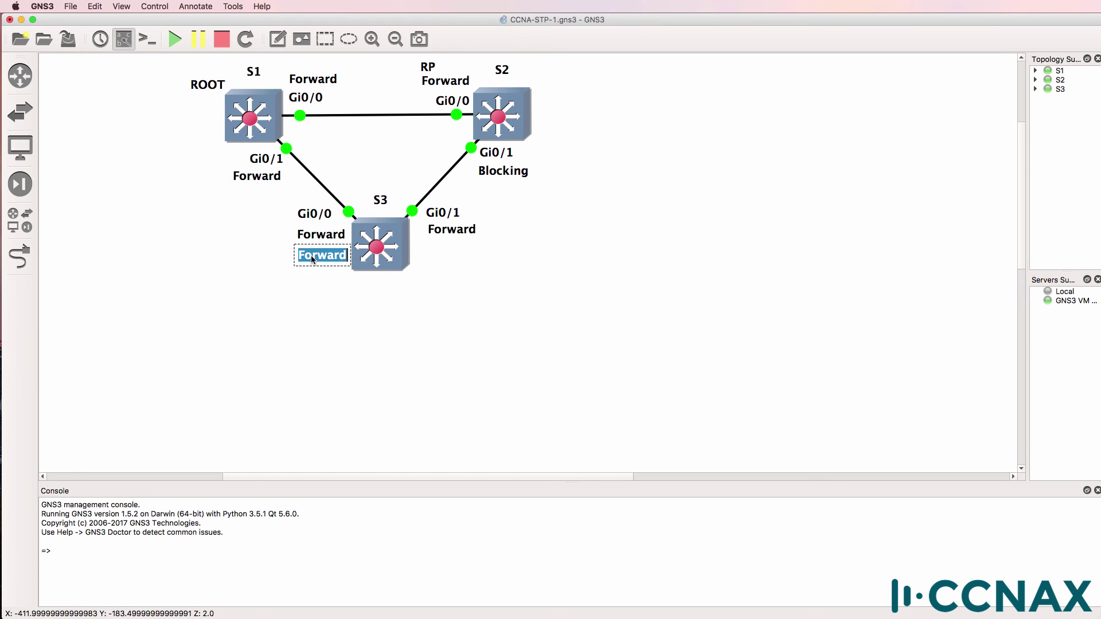
type("RP")
left_click(341, 320)
Return to the Terminal console of S3, run "show spanning-tree root" and check the root port of VLAN0001
key("super+Tab")
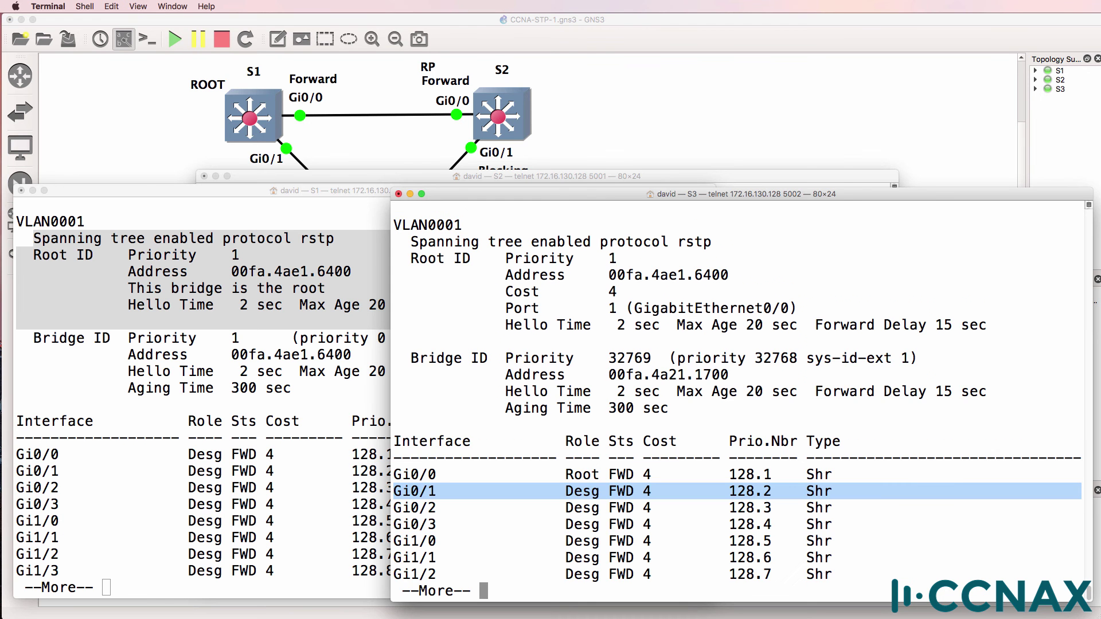
type("qshow s")
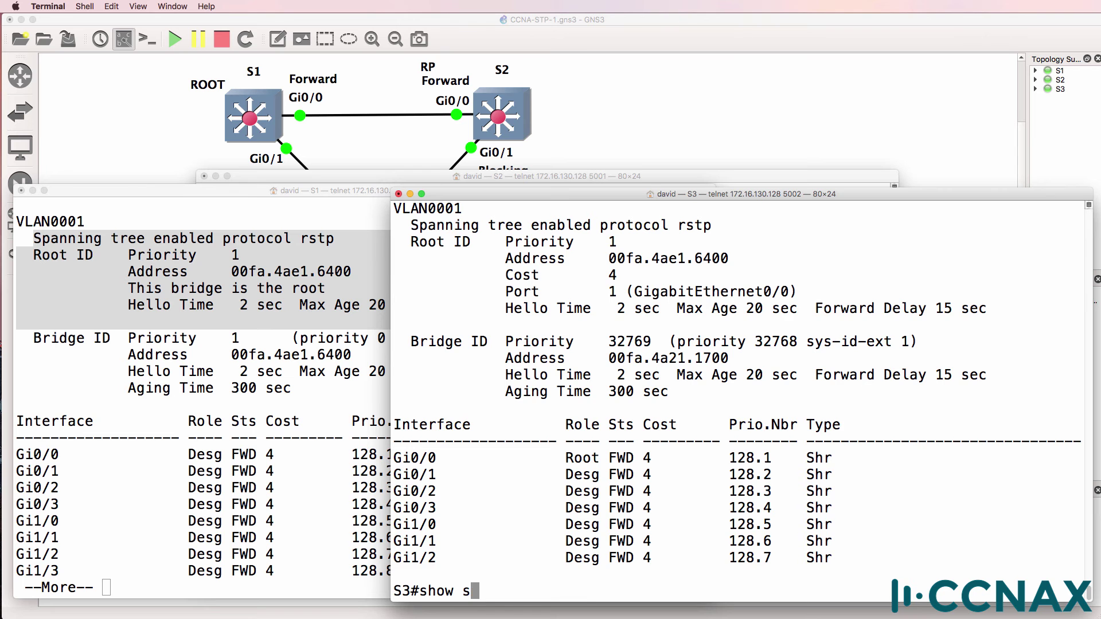
type("pa")
key("Tab")
type("root")
key("Return")
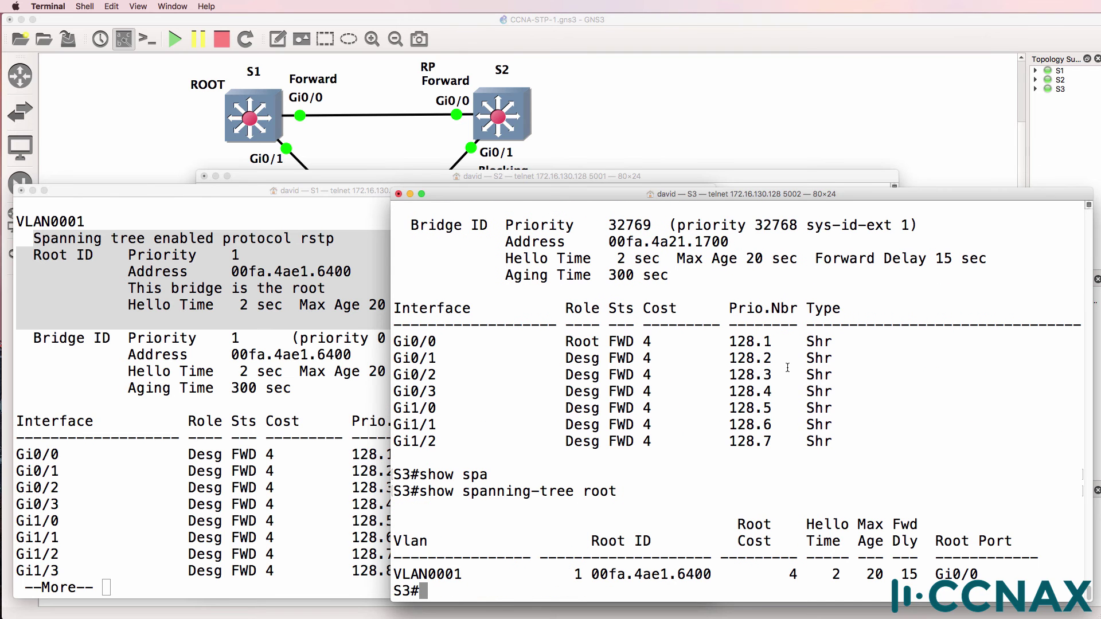
left_click_drag(927, 575, 981, 575)
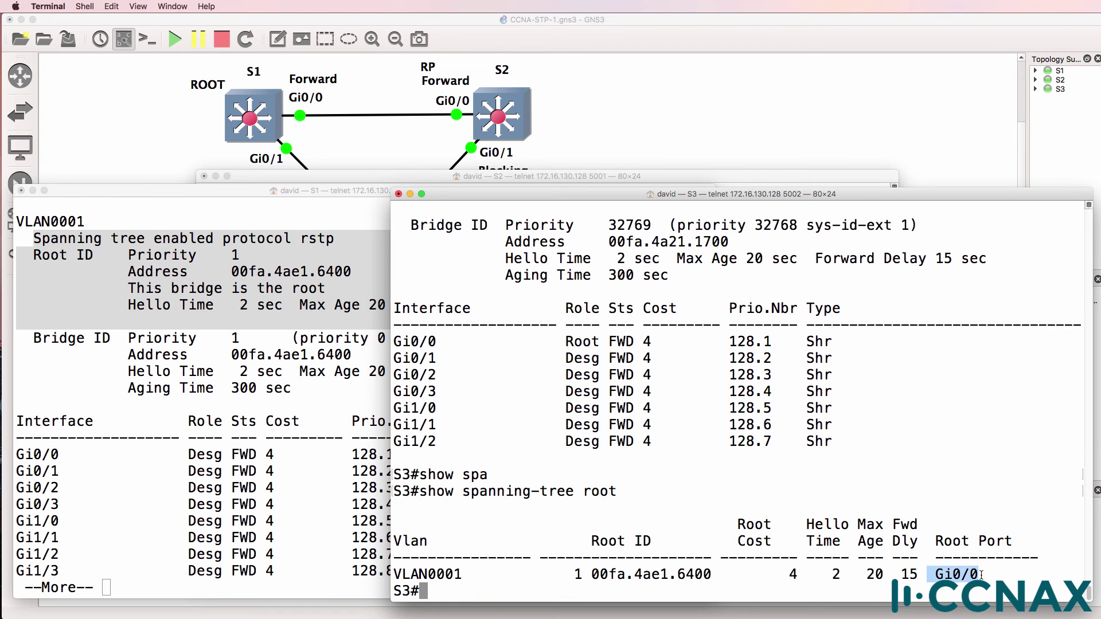
Switch to the S2 console, run "show spanning-tree root" again and check the root port of VLAN0001
left_click(447, 178)
type("show spa")
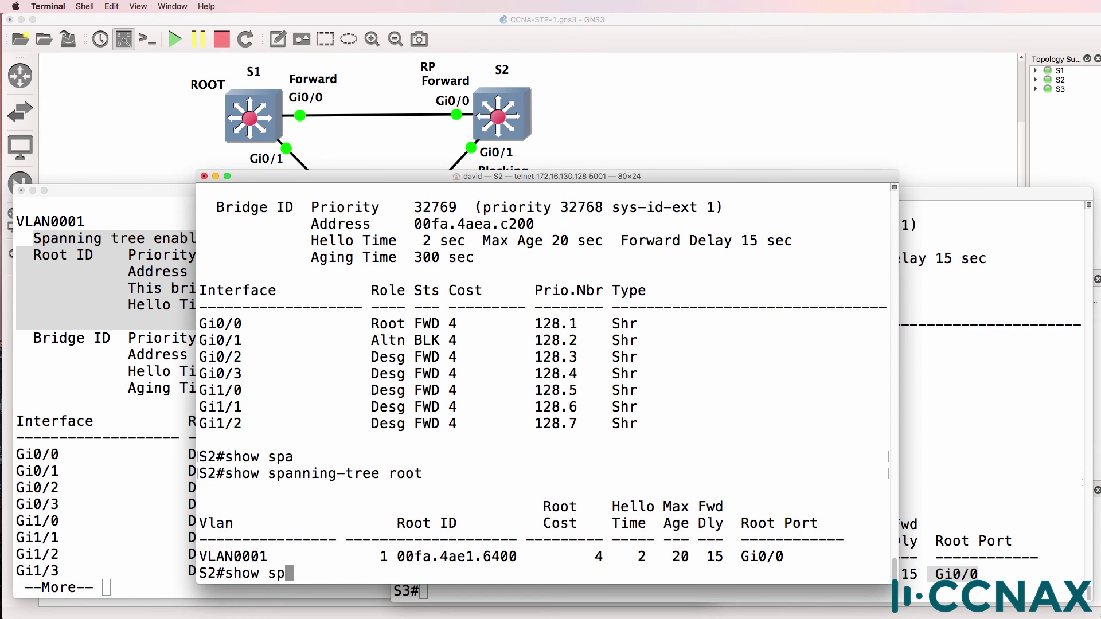
key("Tab")
type("root")
key("Return")
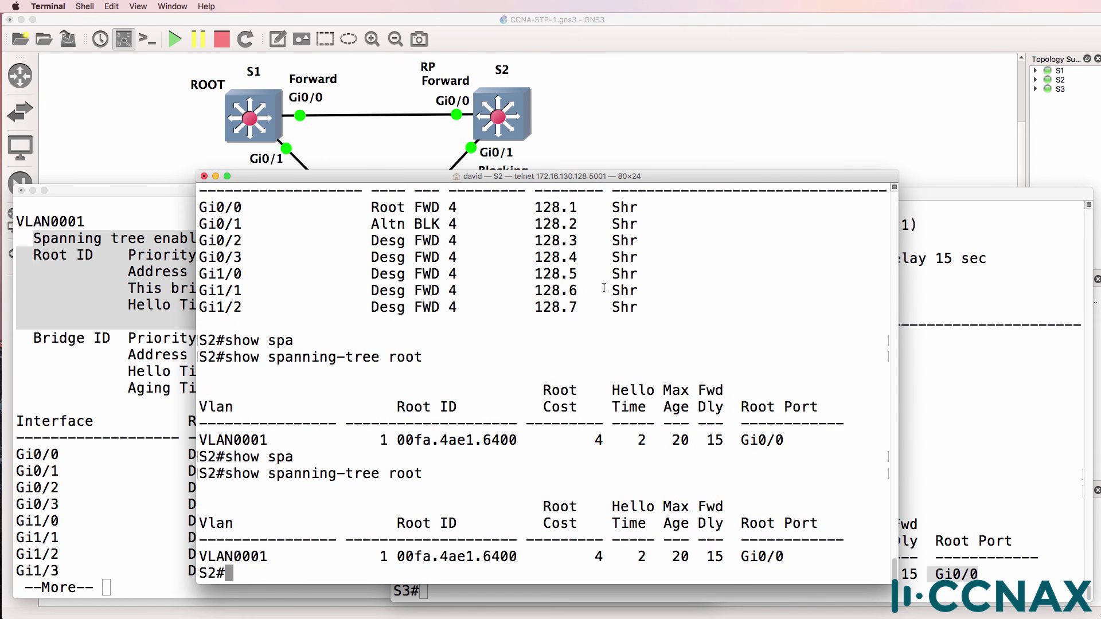
left_click_drag(747, 564, 809, 560)
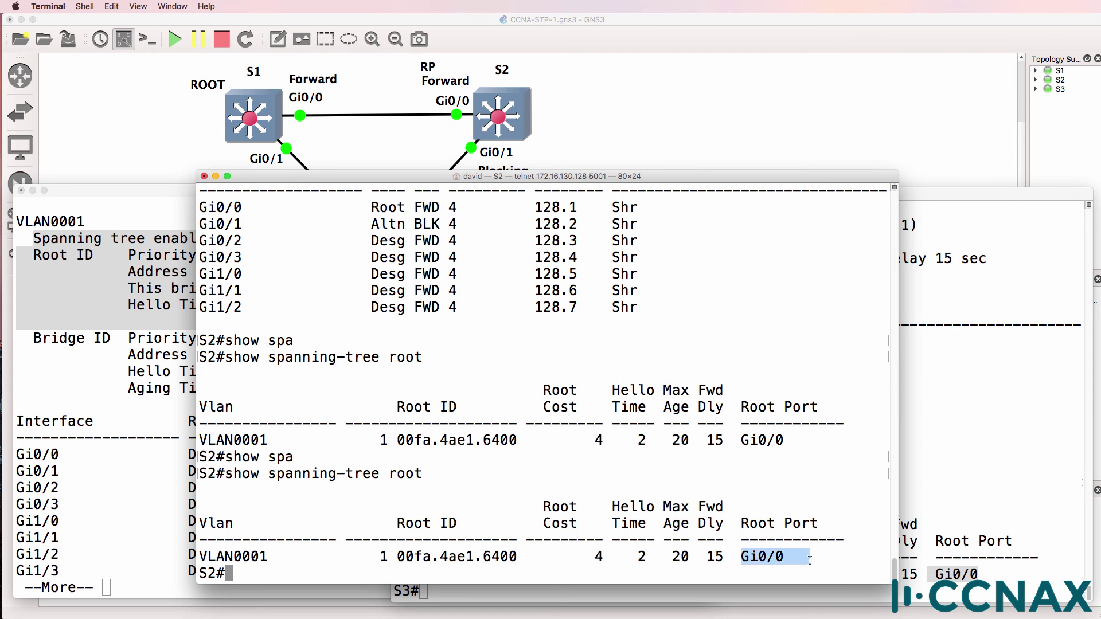
Inspect the S1–S2 link in GNS3, then run "show spanning-tree" in the S2 console and check the root path cost
left_click(520, 30)
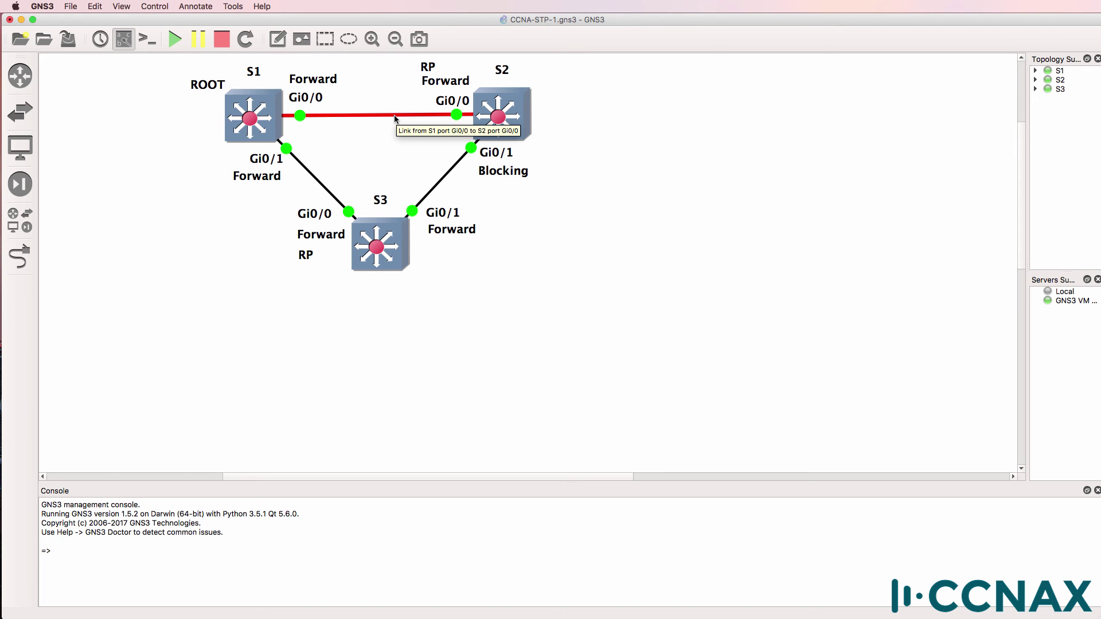
key("super+Tab")
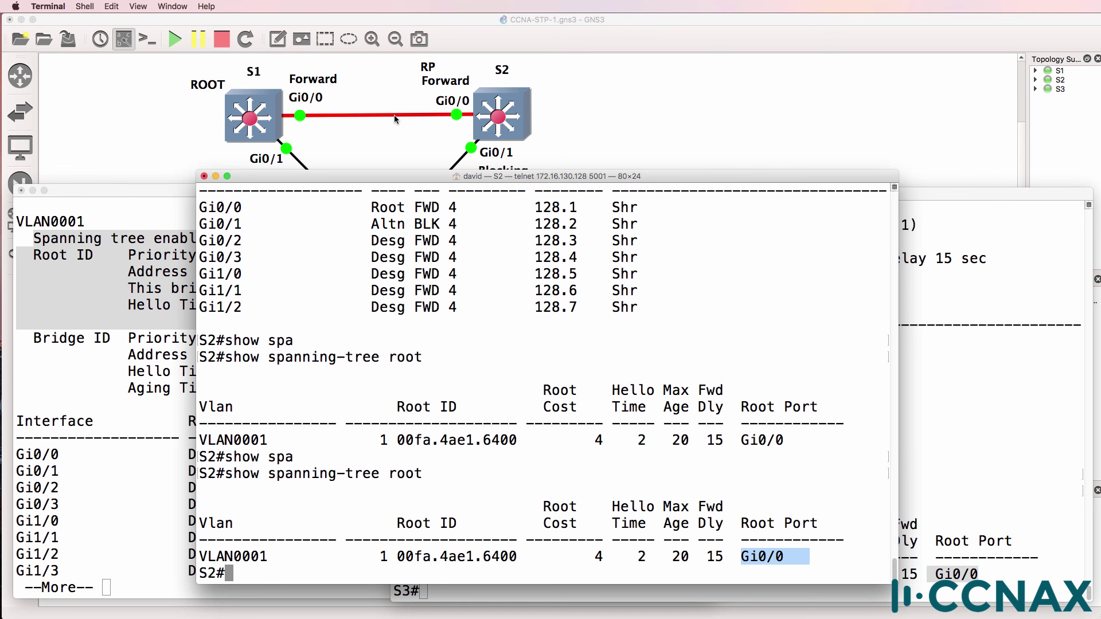
type("show spa")
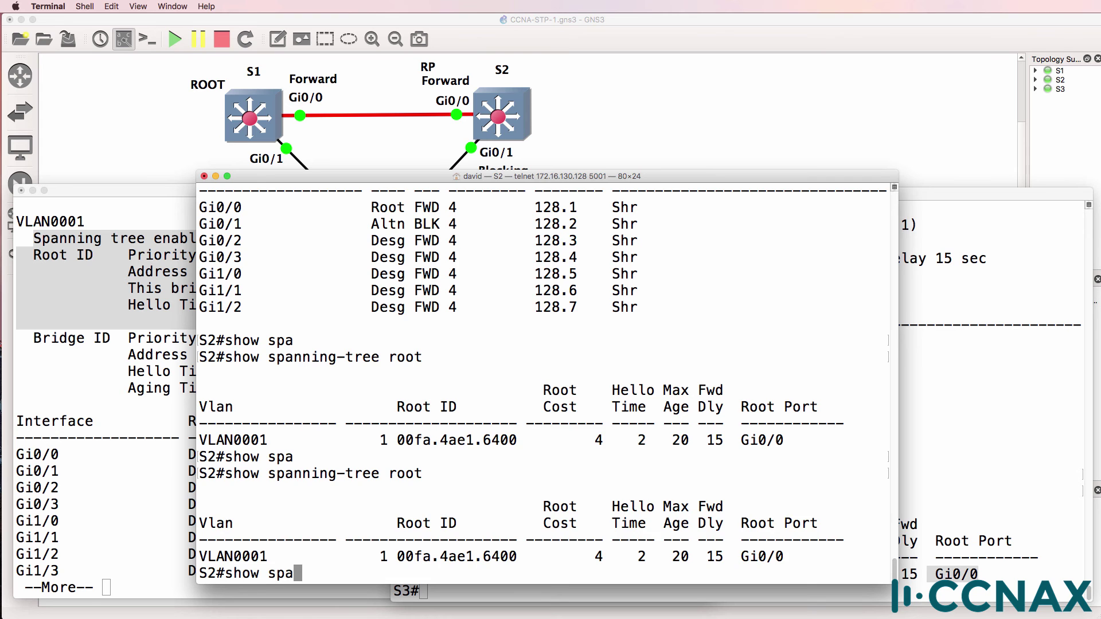
key("Tab")
key("Return")
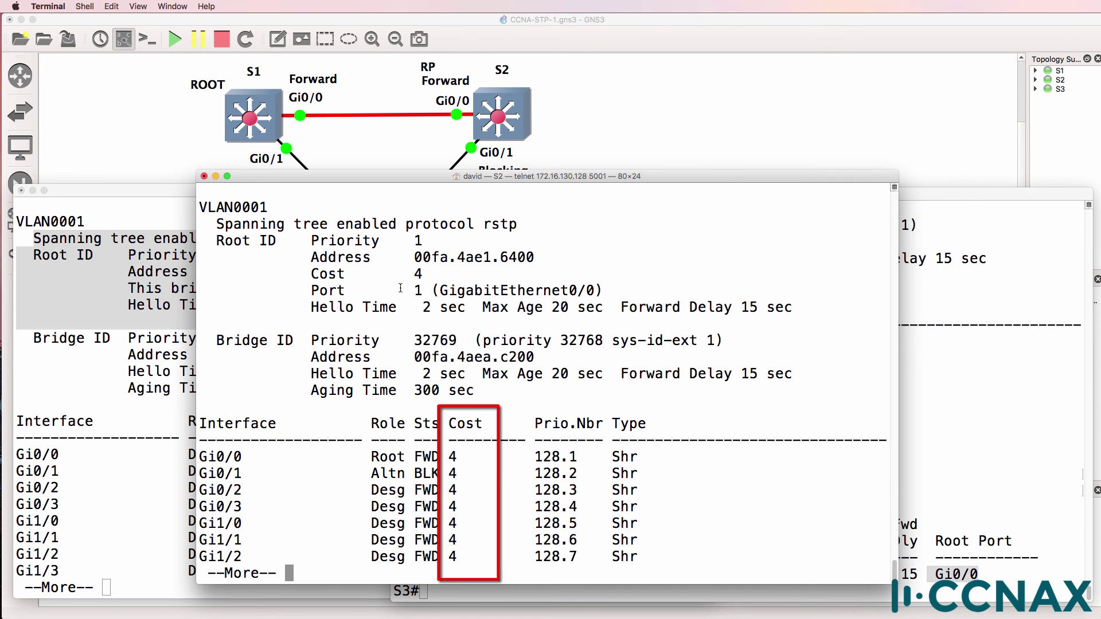
left_click_drag(302, 274, 493, 275)
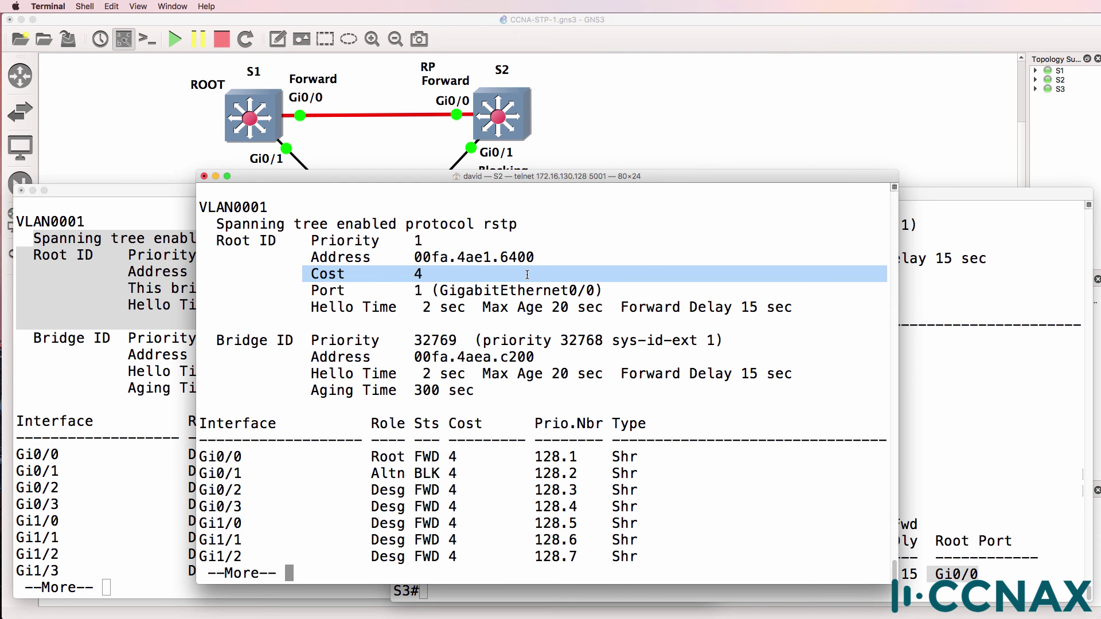
Switch to the S3 console, run "show spanning-tree" and check the root path cost in the Root ID section
left_click(969, 287)
key("Up")
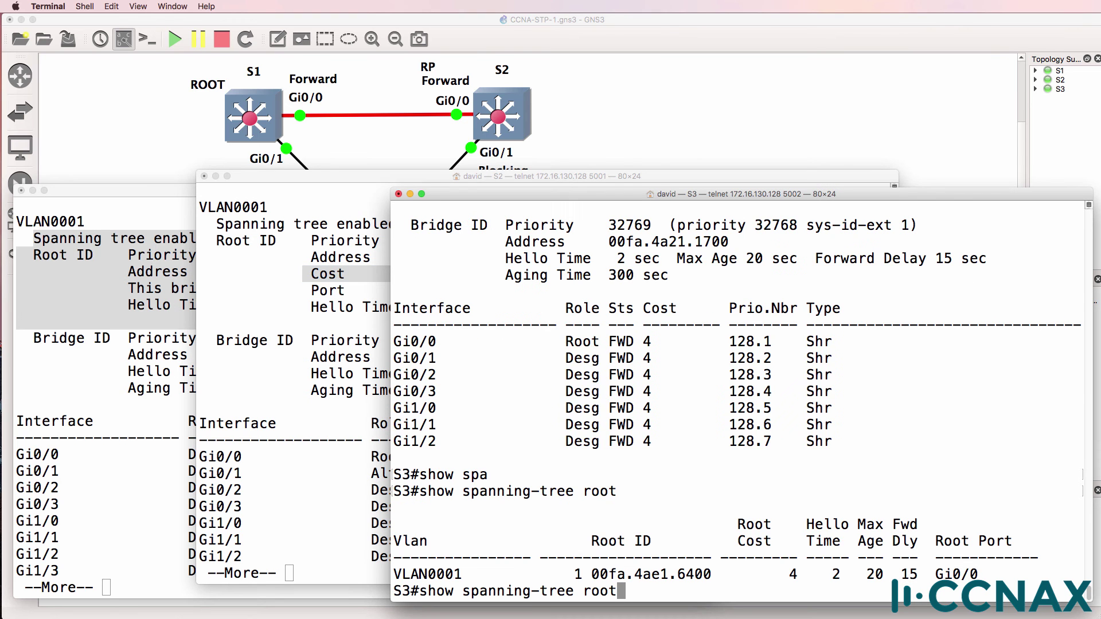
key("BackSpace")
key("BackSpace")
key("BackSpace")
key("BackSpace")
key("Return")
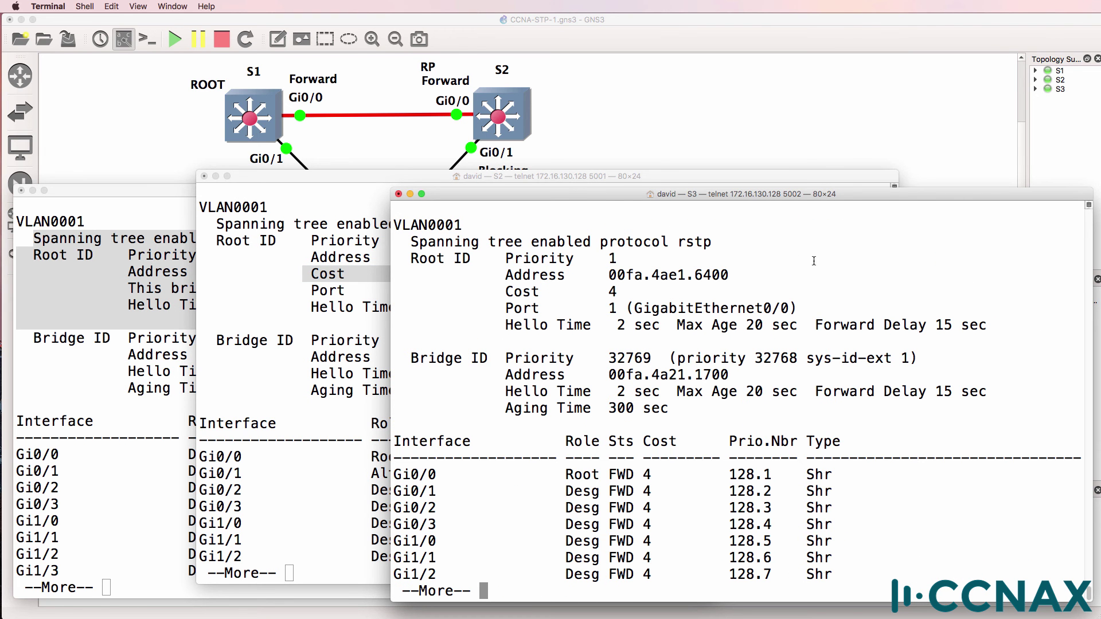
left_click_drag(497, 291, 648, 287)
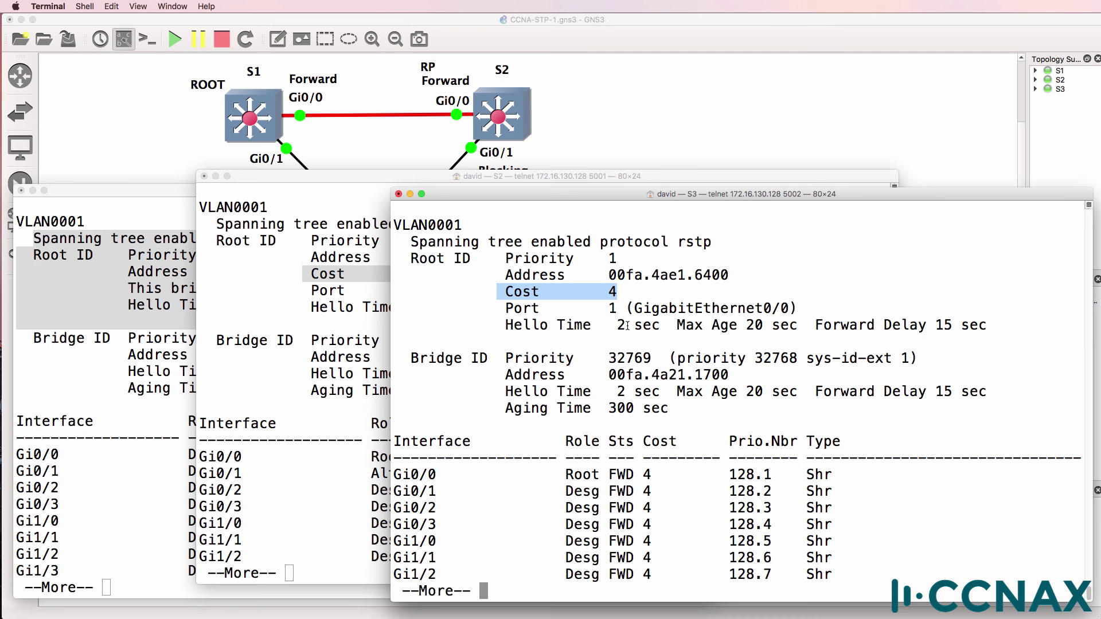
In GNS3, duplicate the Forward label at S1's Gi0/0, change the copy to DP and position it above the original
left_click(540, 53)
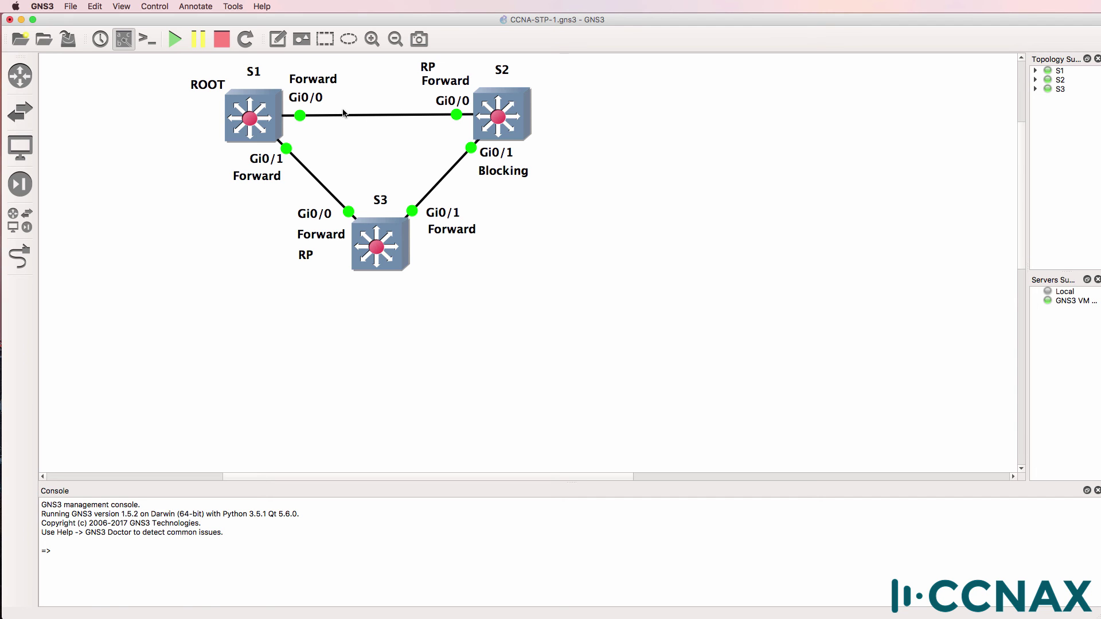
right_click(321, 83)
left_click(331, 89)
left_click_drag(338, 103, 317, 71)
double_click(317, 70)
left_click(317, 71)
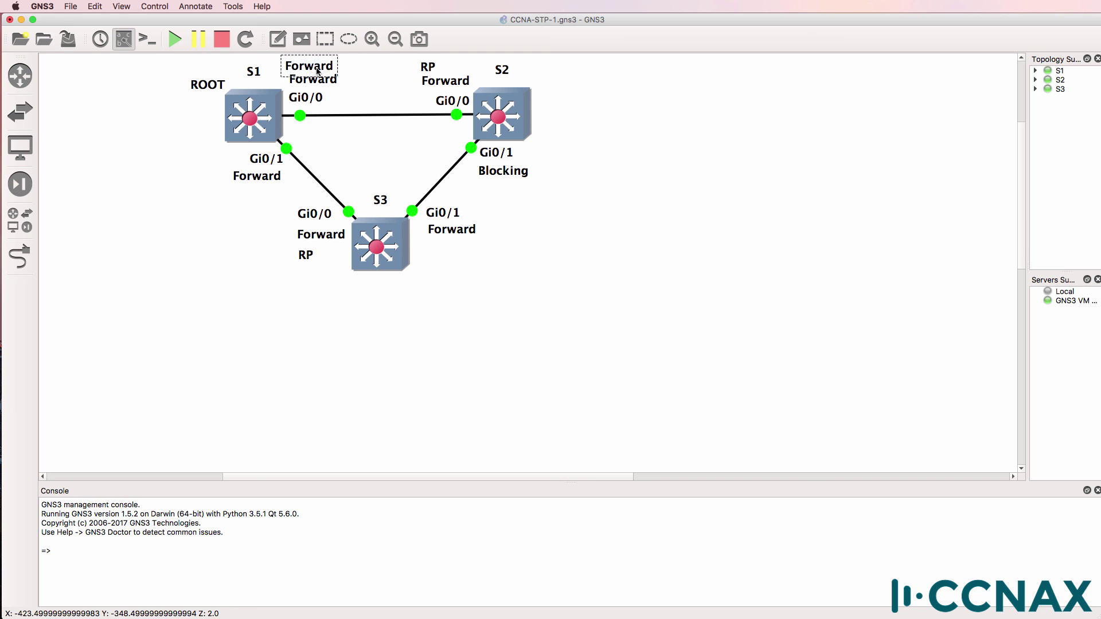
key("Home")
key("shift+End")
key("BackSpace")
type("DP")
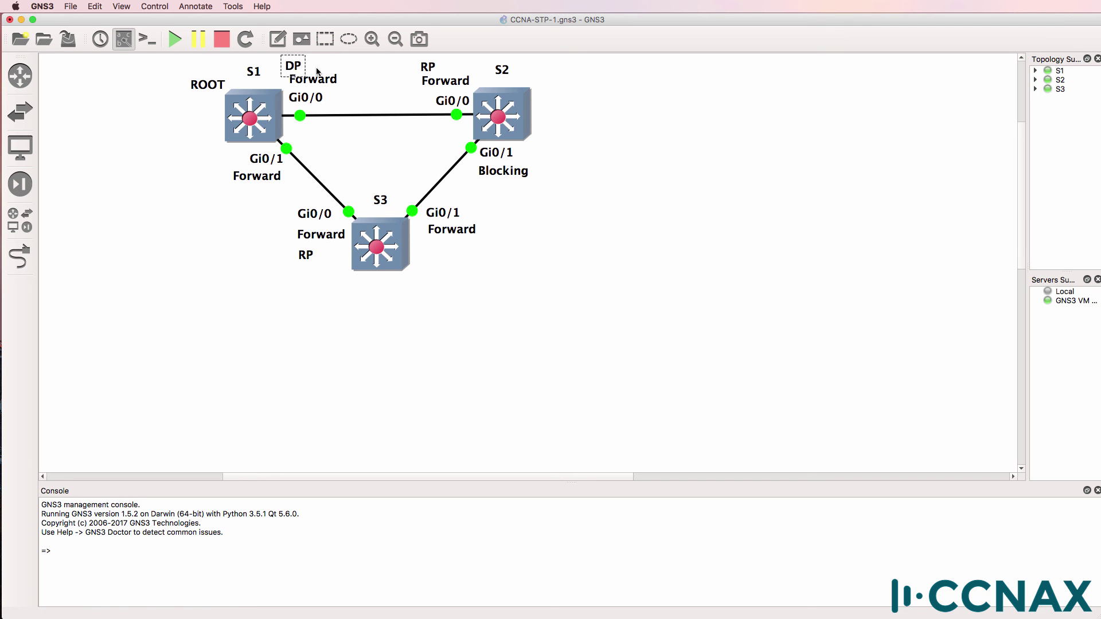
left_click(372, 91)
left_click_drag(290, 67, 295, 65)
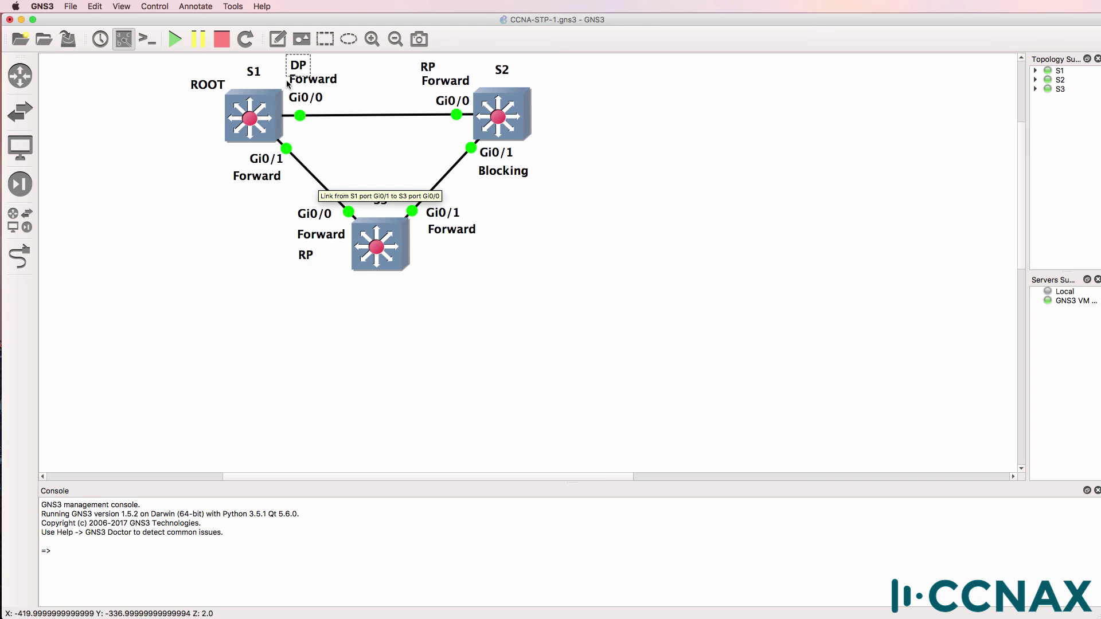
Duplicate the DP label and place the copy below the Forward label at S1's Gi0/1
right_click(300, 66)
left_click(303, 67)
left_click_drag(315, 81, 267, 202)
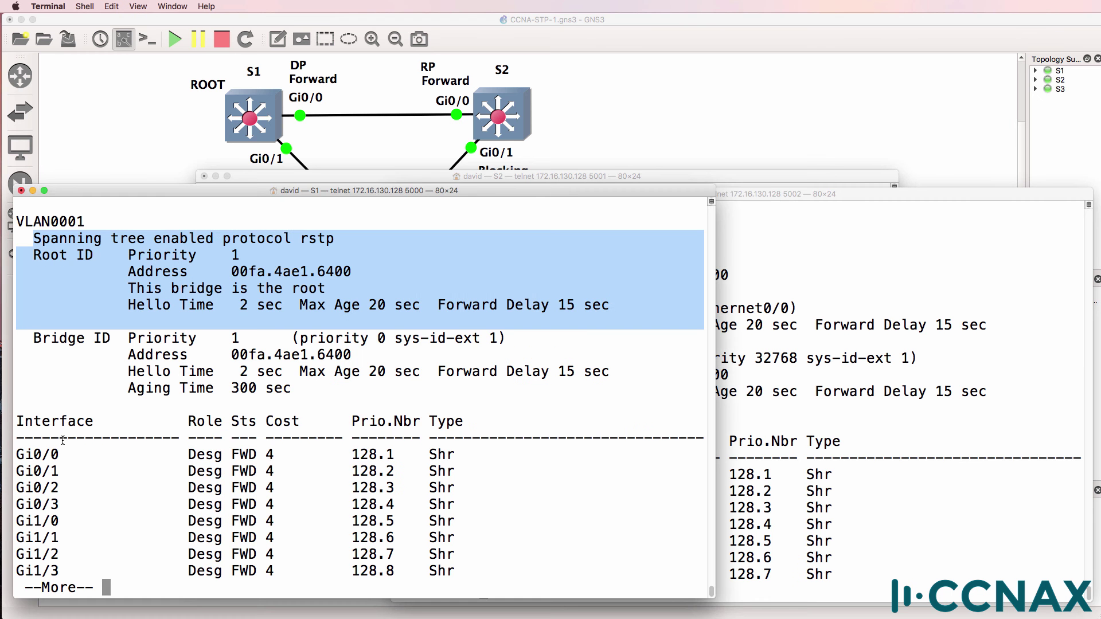
Examine the Gi0/0 and Gi0/1 port roles in S1's spanning-tree output, and return to the GNS3 topology
left_click_drag(18, 454, 627, 474)
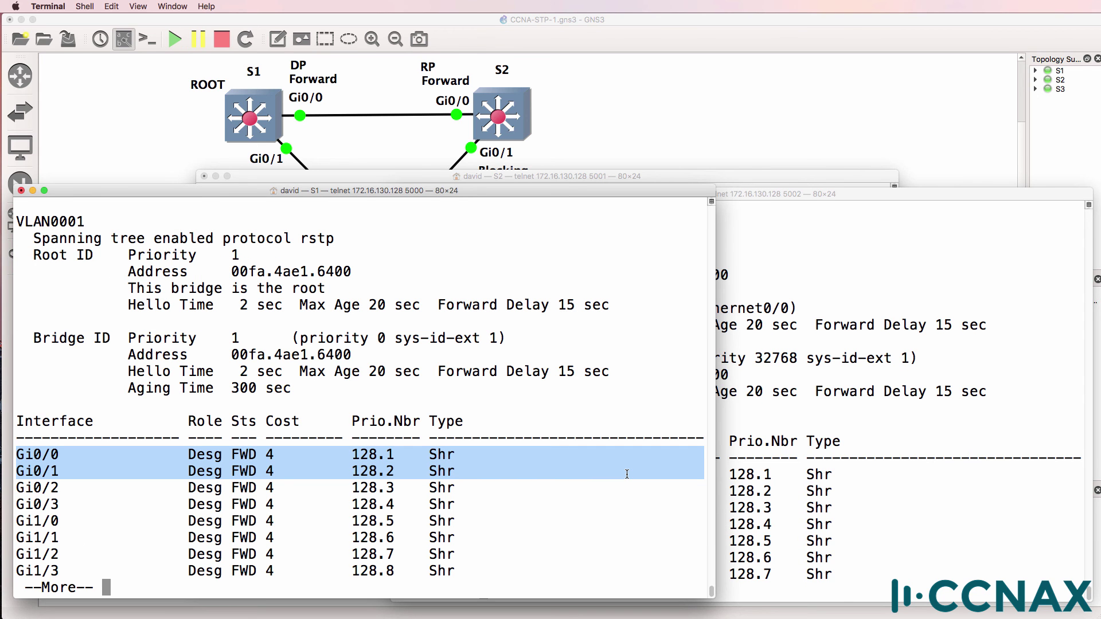
left_click_drag(189, 455, 220, 459)
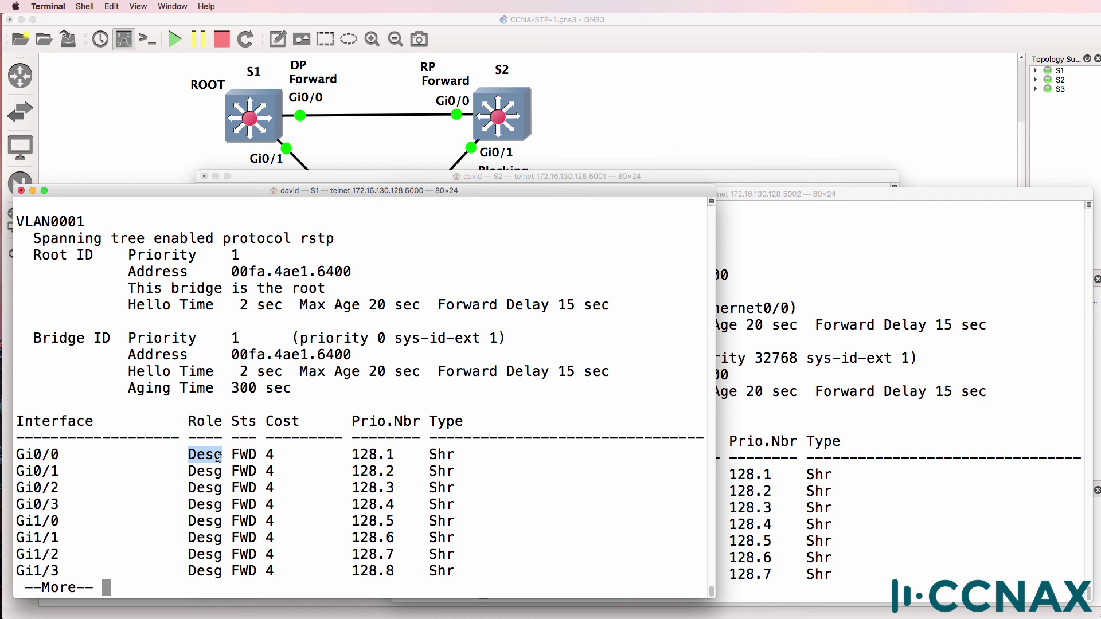
left_click(545, 36)
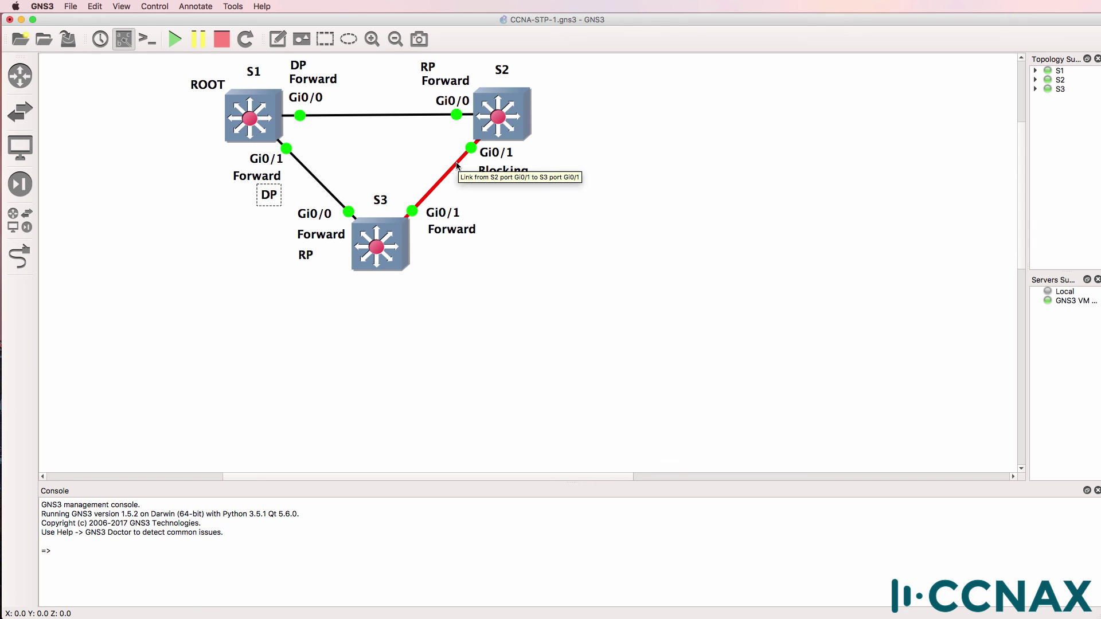
Switch to the S3 console, check the role of port Gi0/1 in its spanning-tree output, and return to the GNS3 topology
left_click(446, 235)
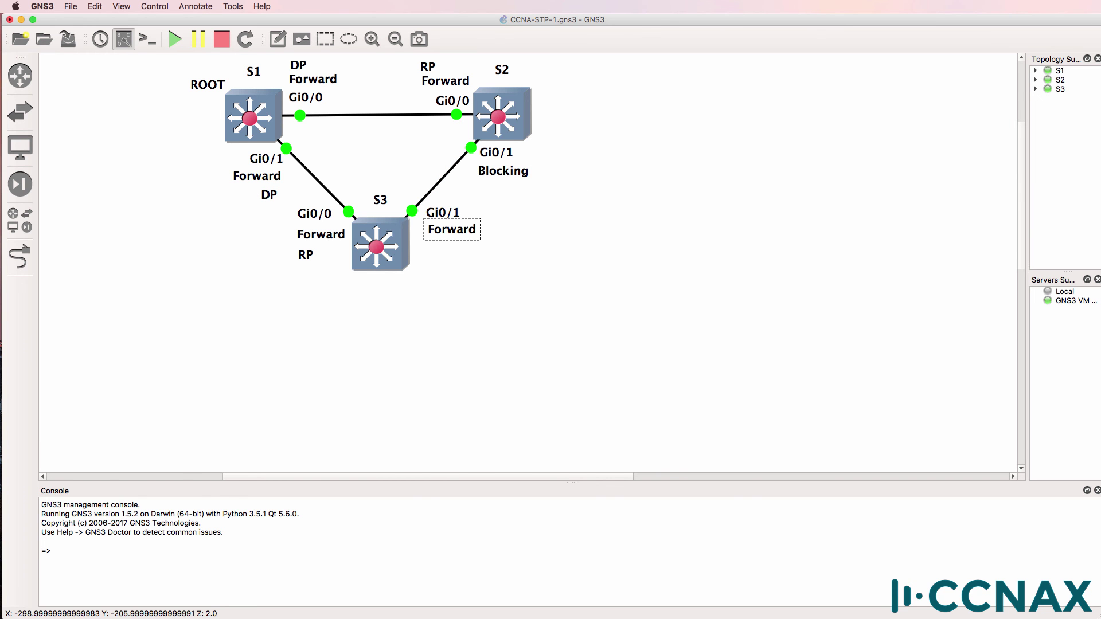
key("super+Tab")
left_click_drag(395, 491, 886, 499)
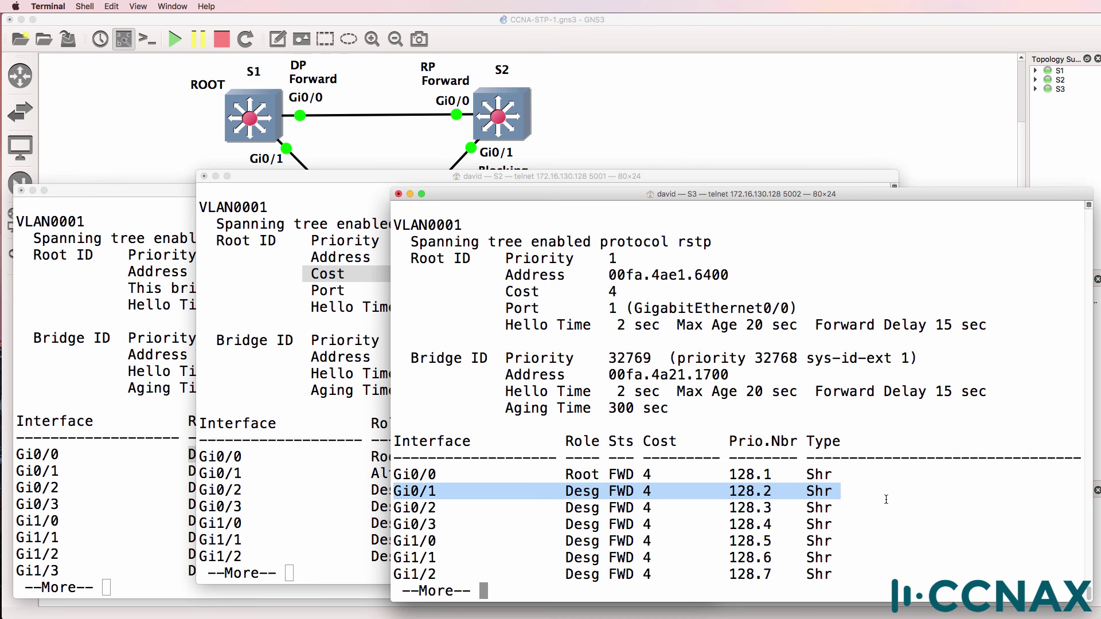
key("q")
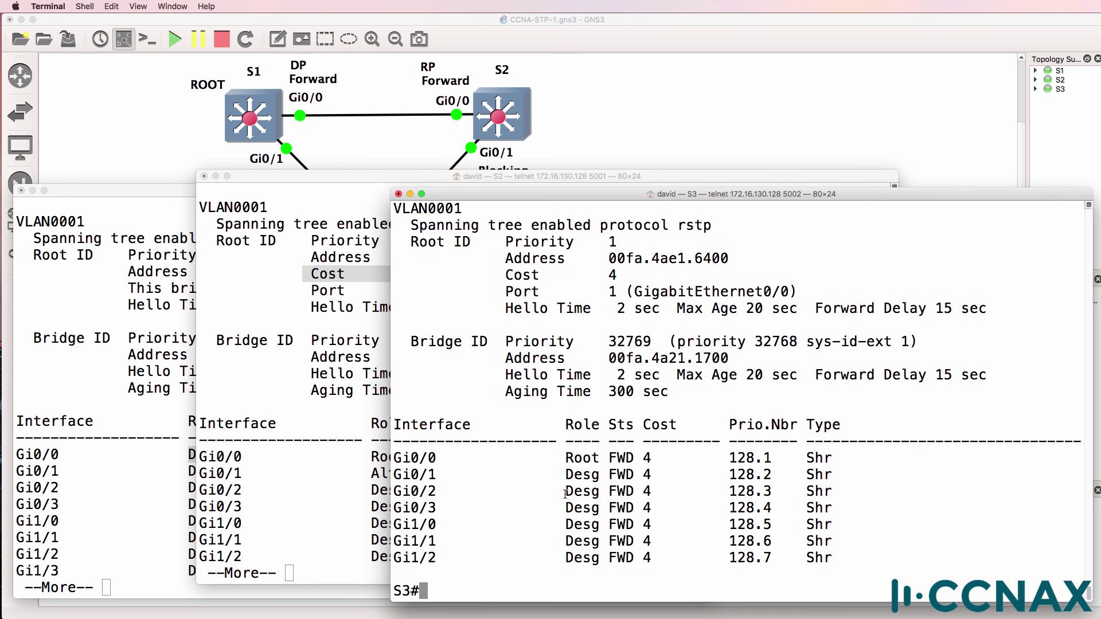
left_click_drag(574, 475, 590, 475)
left_click(590, 34)
Duplicate the DP label to place copies below the Forward label at S3's Gi0/1 and below the Blocking label at S2's Gi0/1
right_click(271, 198)
left_click(286, 214)
left_click_drag(484, 238, 489, 192)
right_click(438, 245)
left_click(459, 249)
Change the DP copy at S2's Gi0/1 to "Discard/Blocking"
double_click(488, 192)
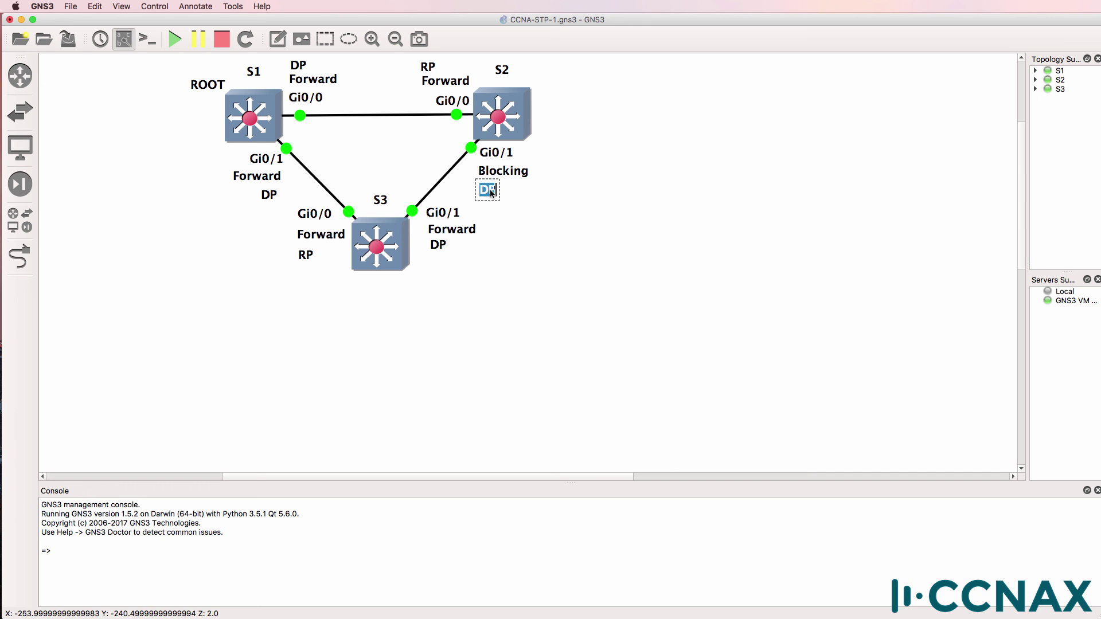
type("Discard/")
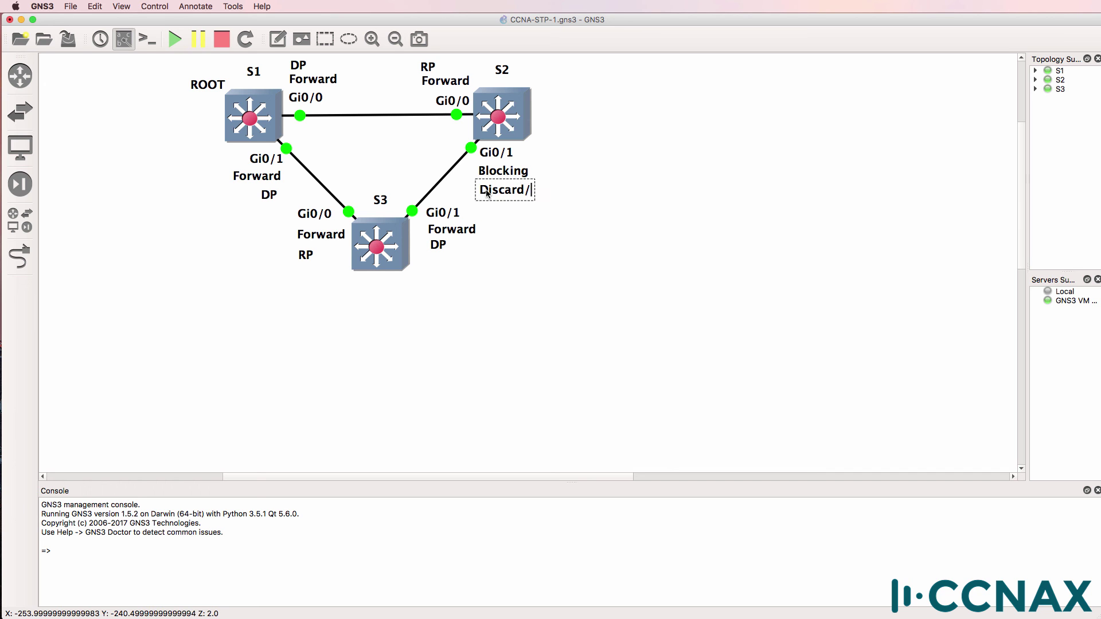
type("Blocking")
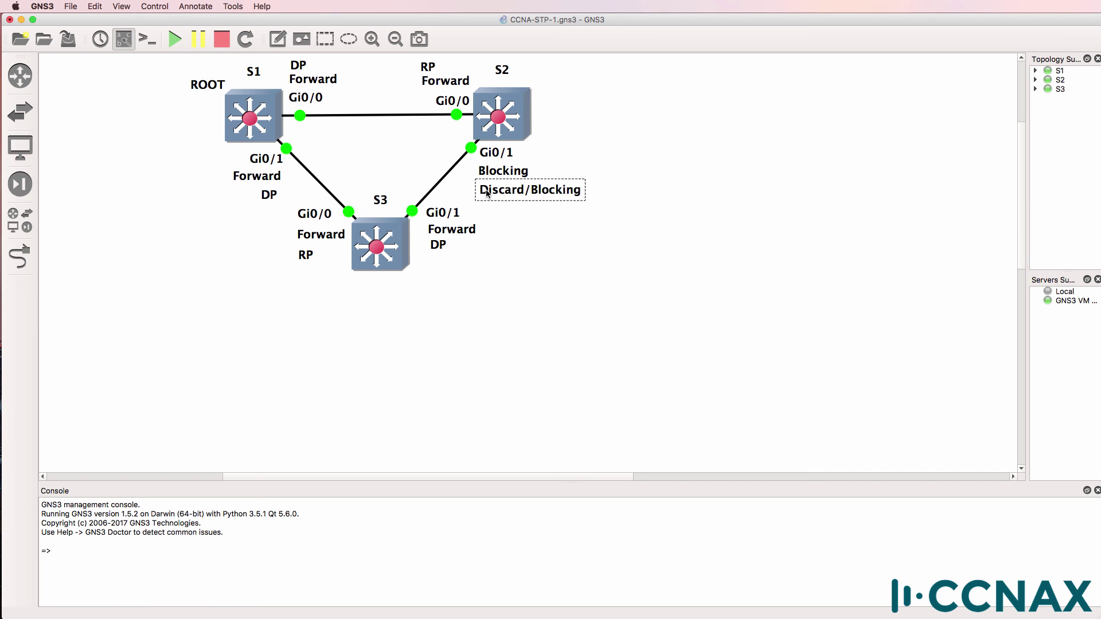
left_click(513, 248)
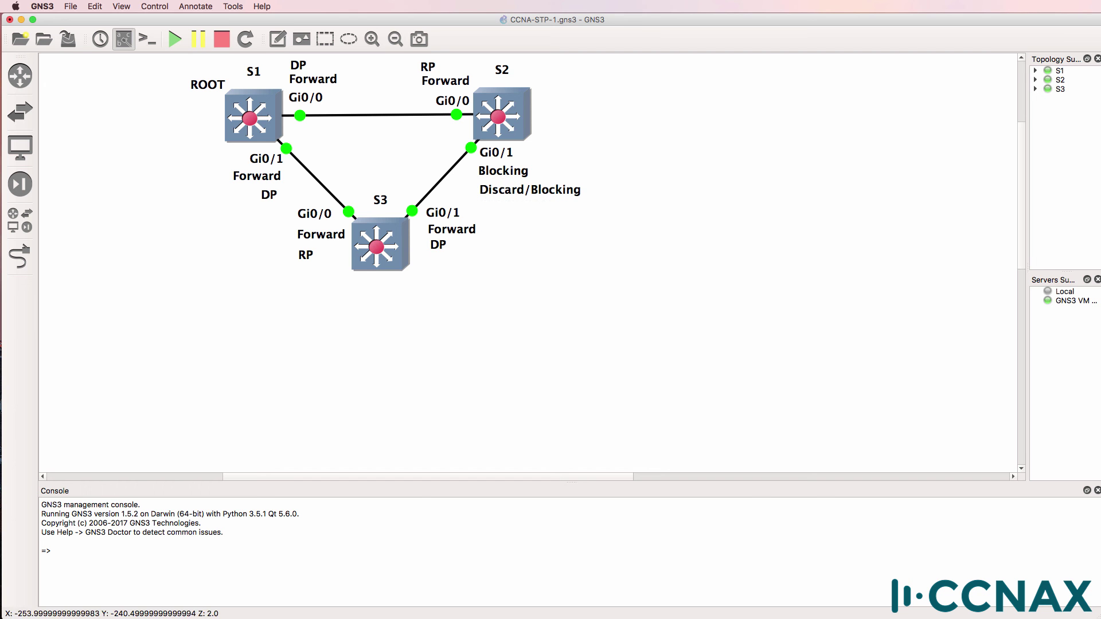
Switch to the S2 console and check the state of port Gi0/1 in its spanning-tree output
key("super+Tab")
left_click(329, 411)
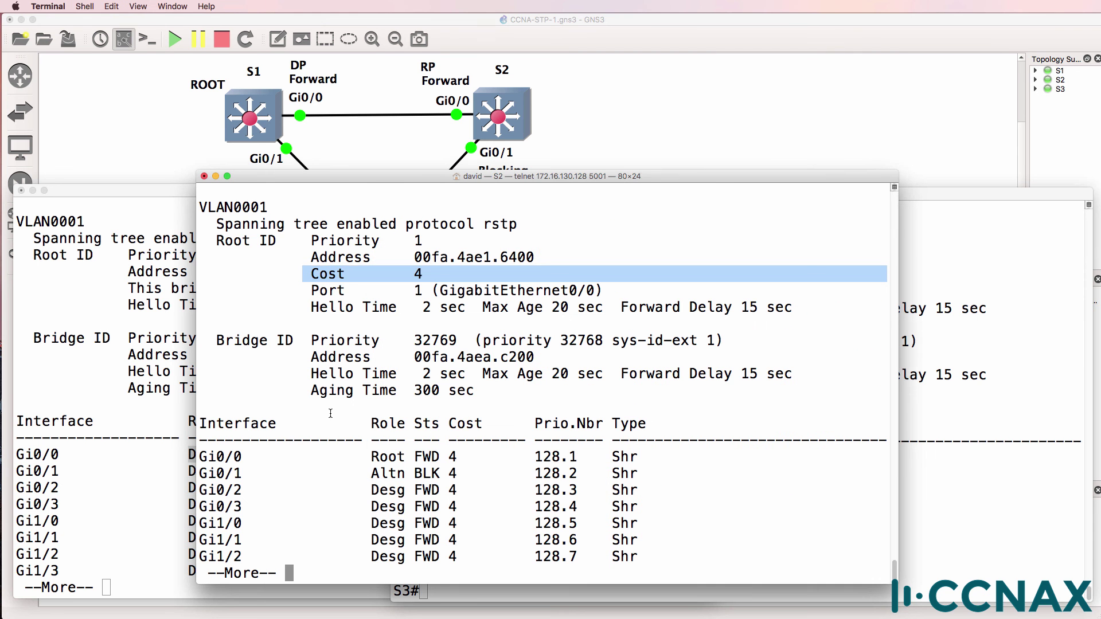
left_click_drag(406, 473, 439, 473)
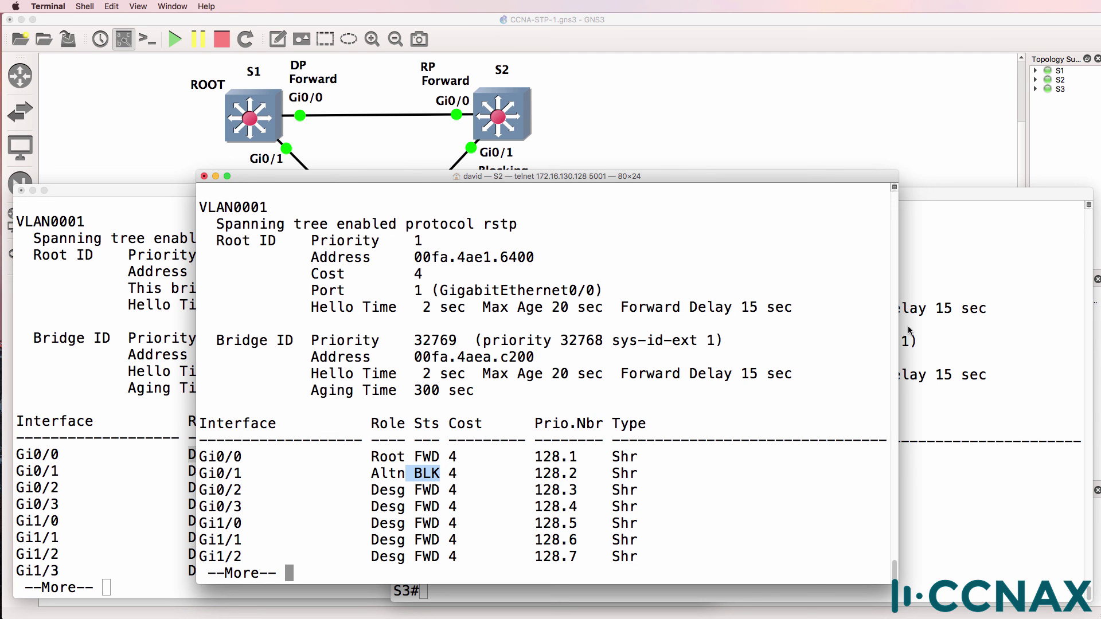
Arrange the S2 and S3 consoles side by side, compare their Bridge ID MAC addresses, and return to the GNS3 topology
left_click_drag(530, 177, 360, 186)
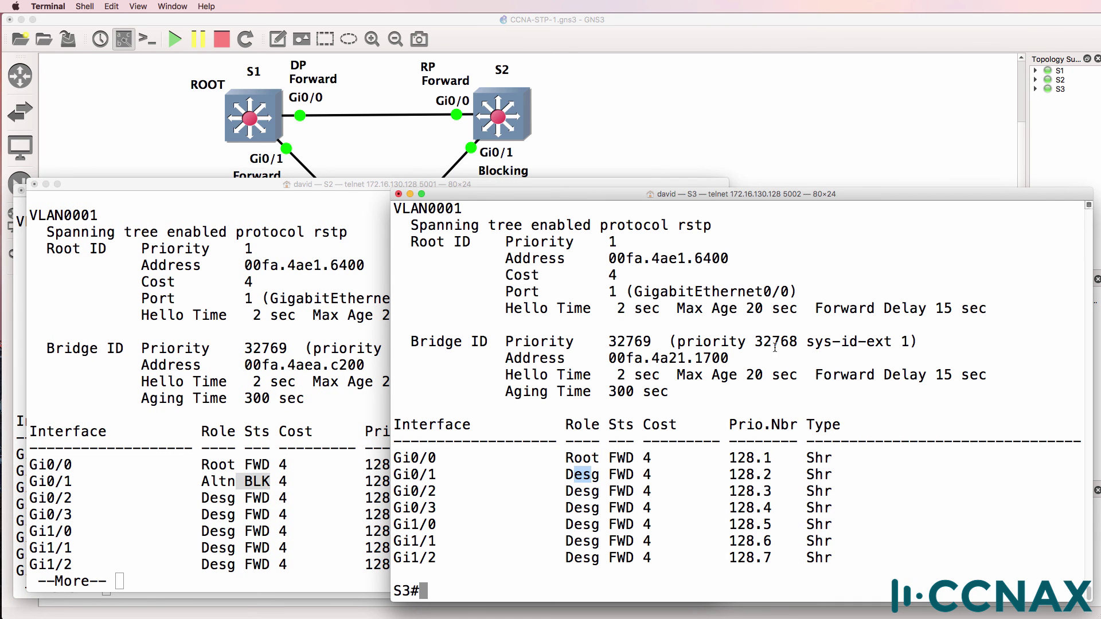
left_click_drag(608, 358, 735, 358)
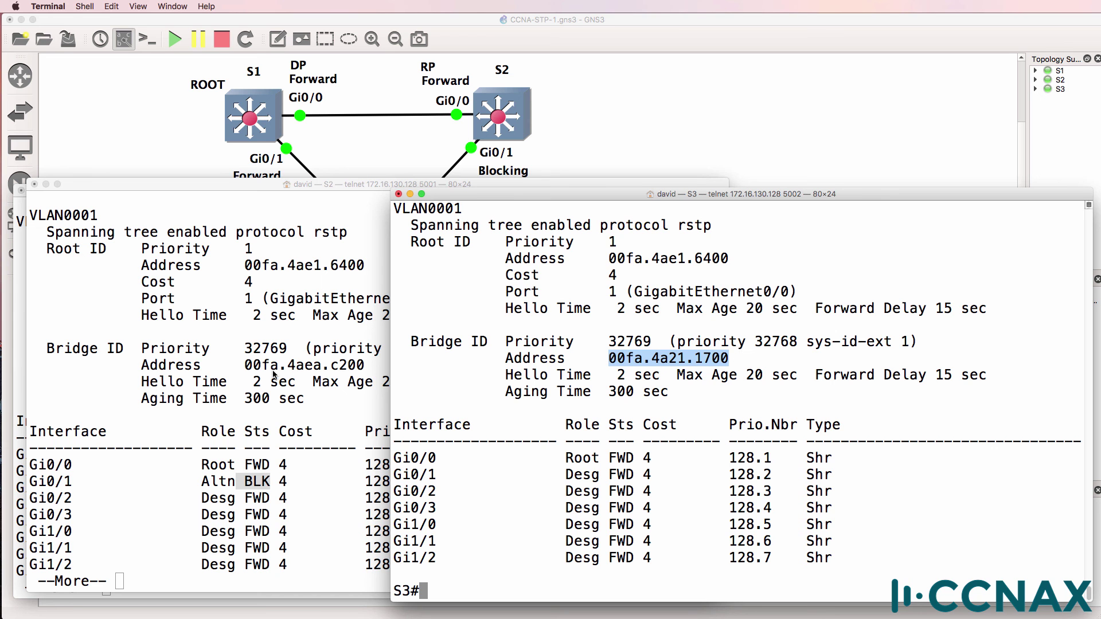
left_click(245, 364)
left_click_drag(244, 364, 365, 362)
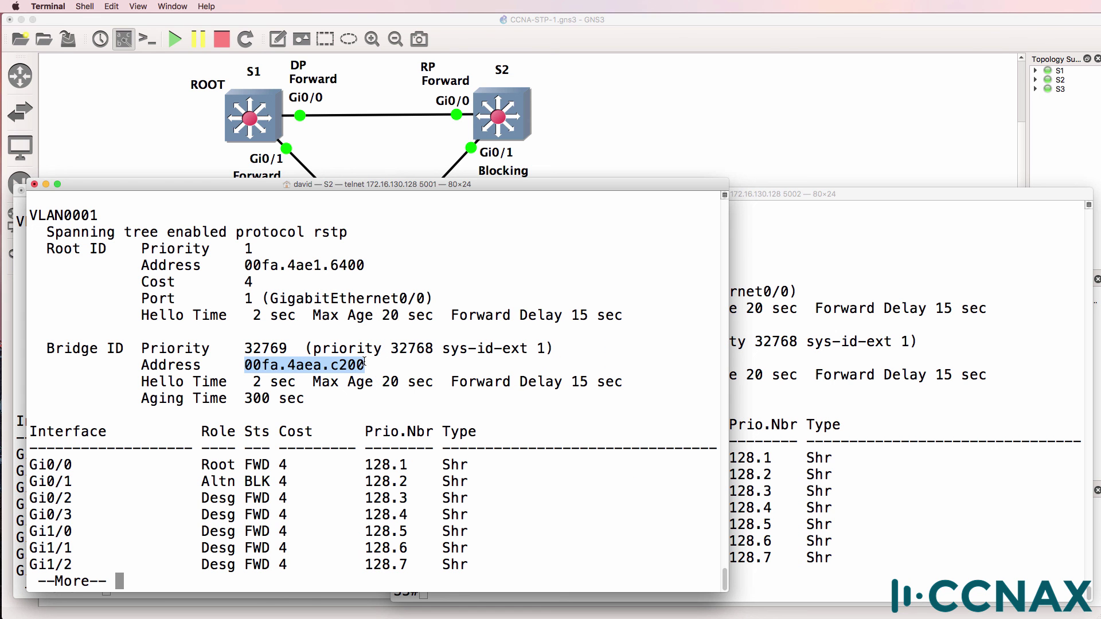
left_click(776, 393)
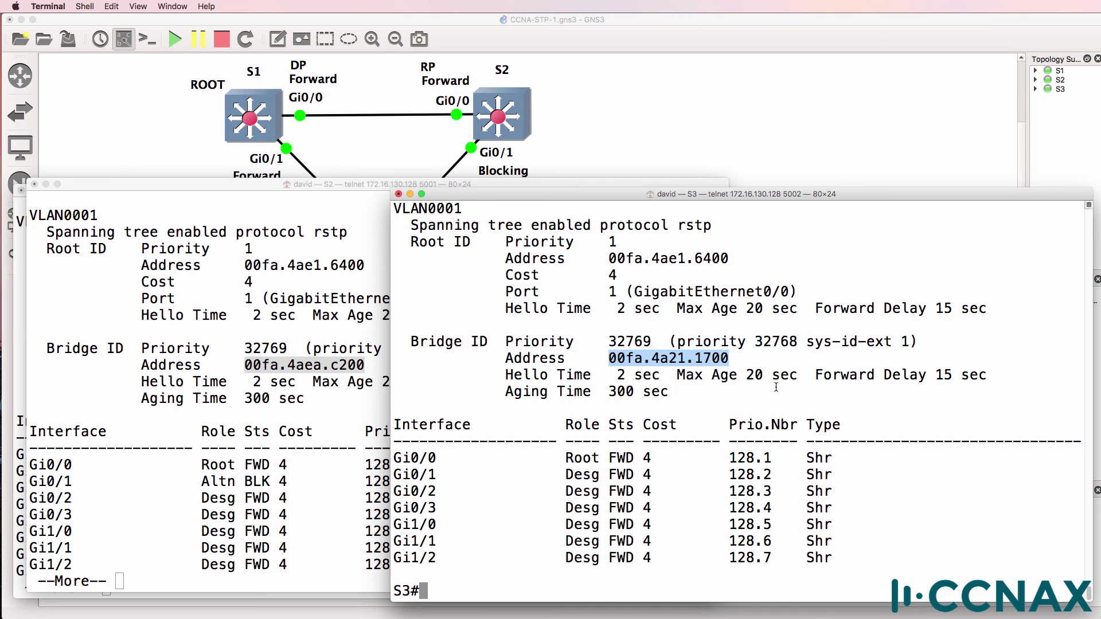
left_click(676, 376)
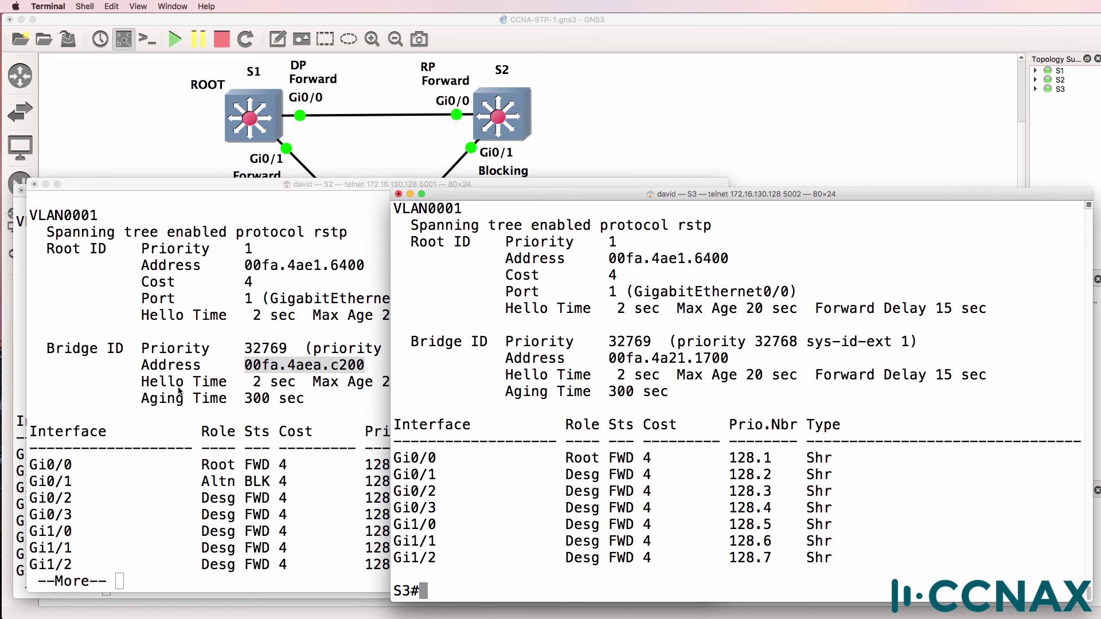
left_click(252, 381)
left_click_drag(302, 368, 322, 368)
left_click(965, 389)
left_click_drag(667, 357, 689, 360)
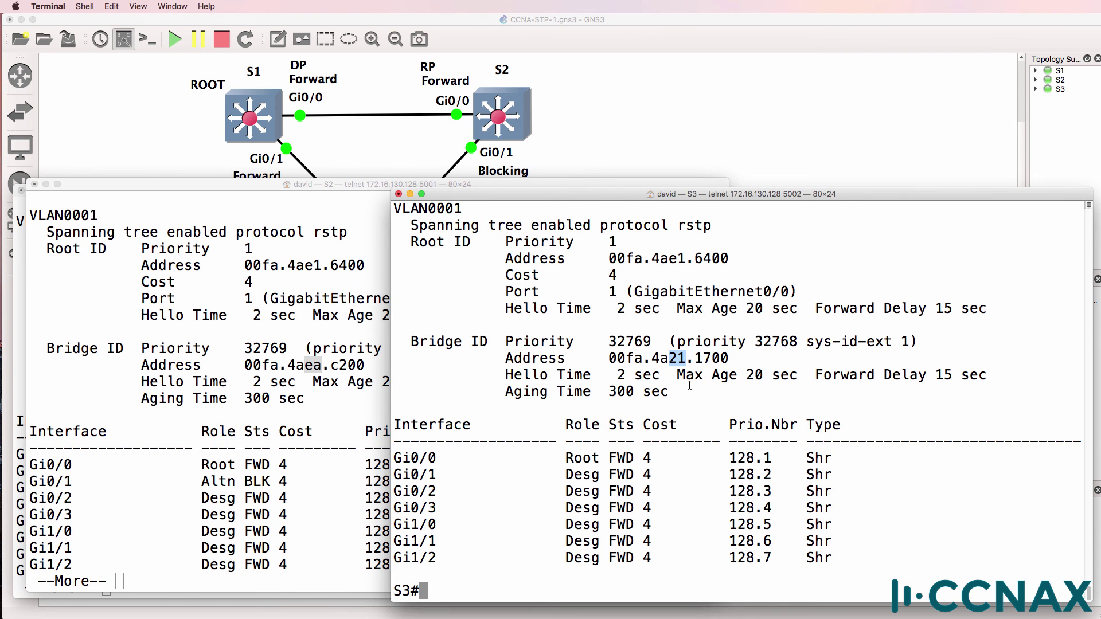
left_click(656, 55)
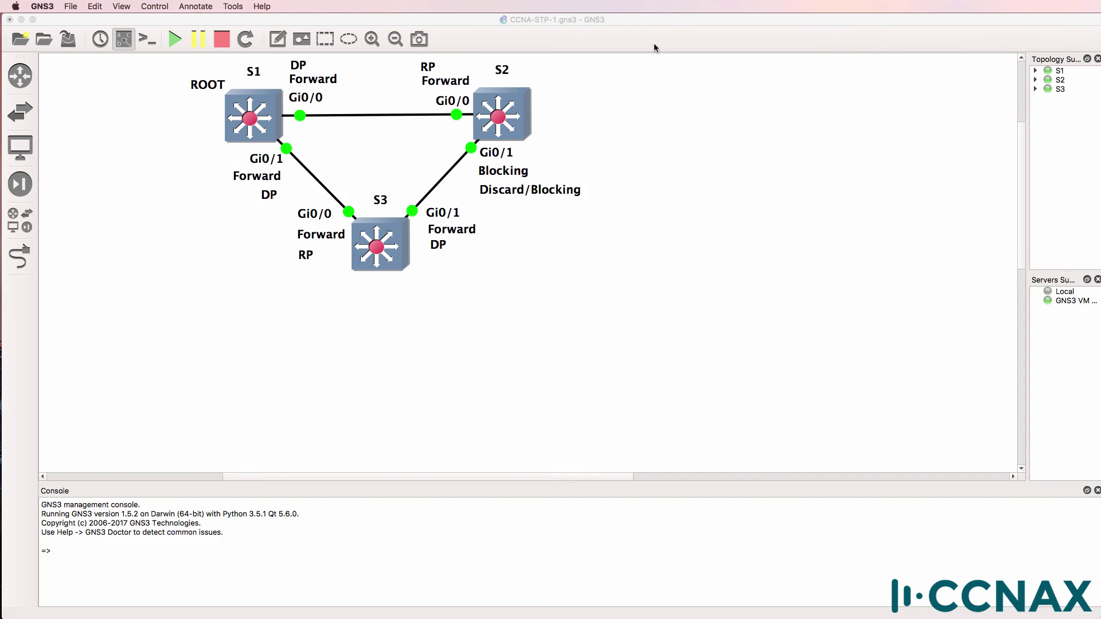